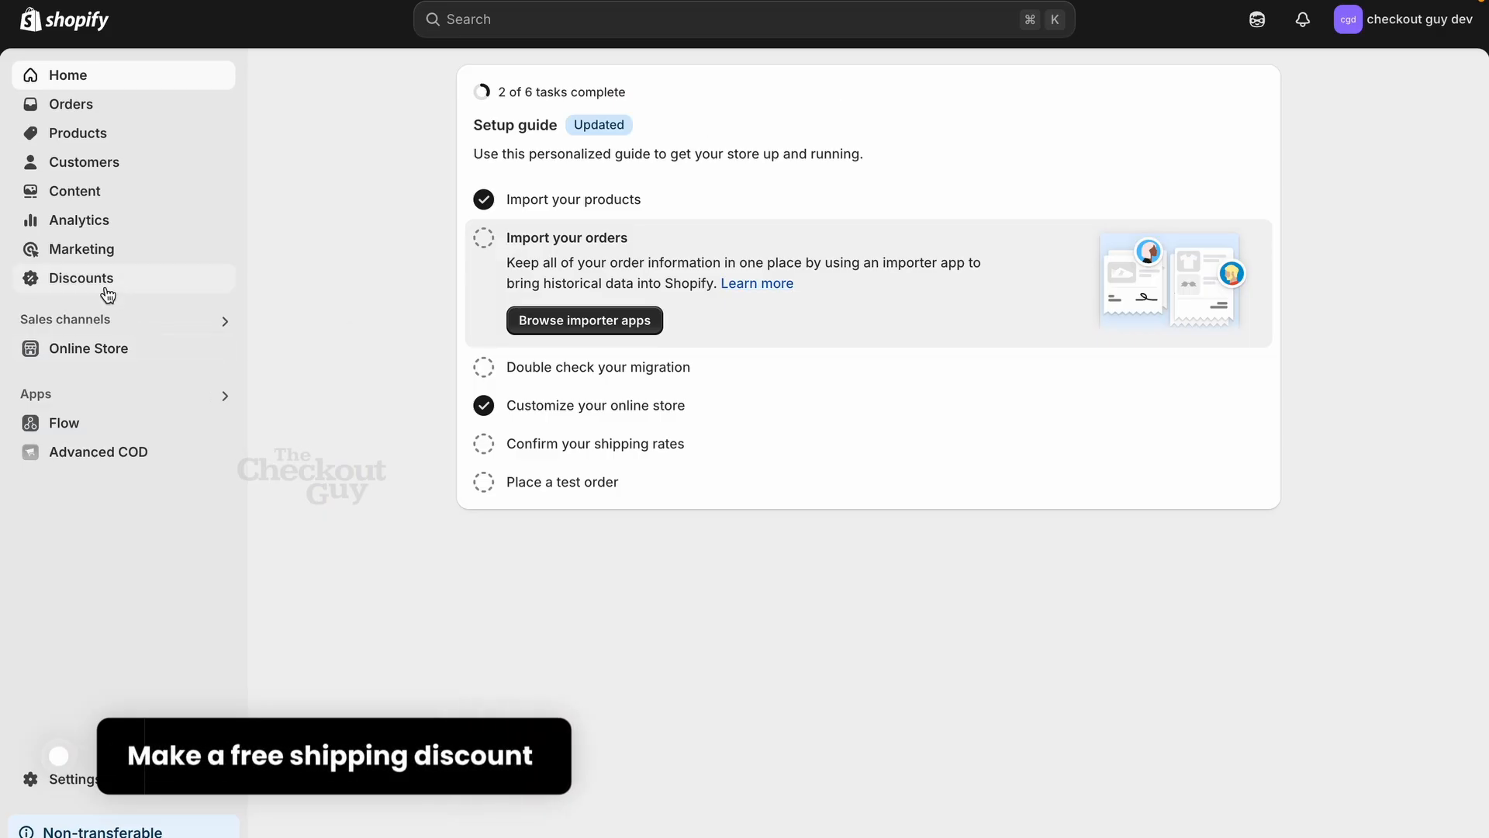
# - Start a new free shipping discount and set its method to automatic discount
pyautogui.click(107, 287)
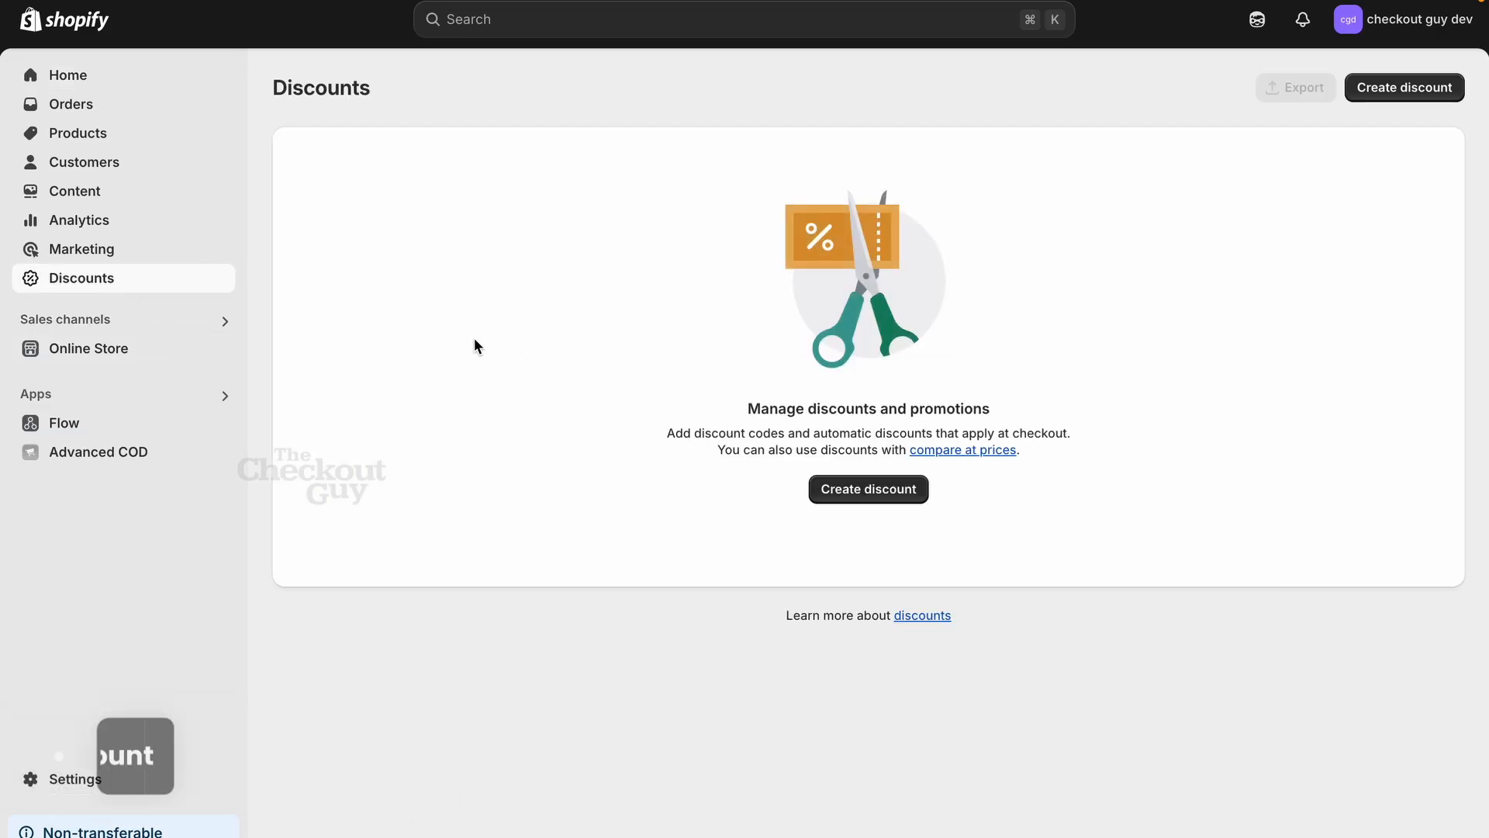
pyautogui.click(851, 489)
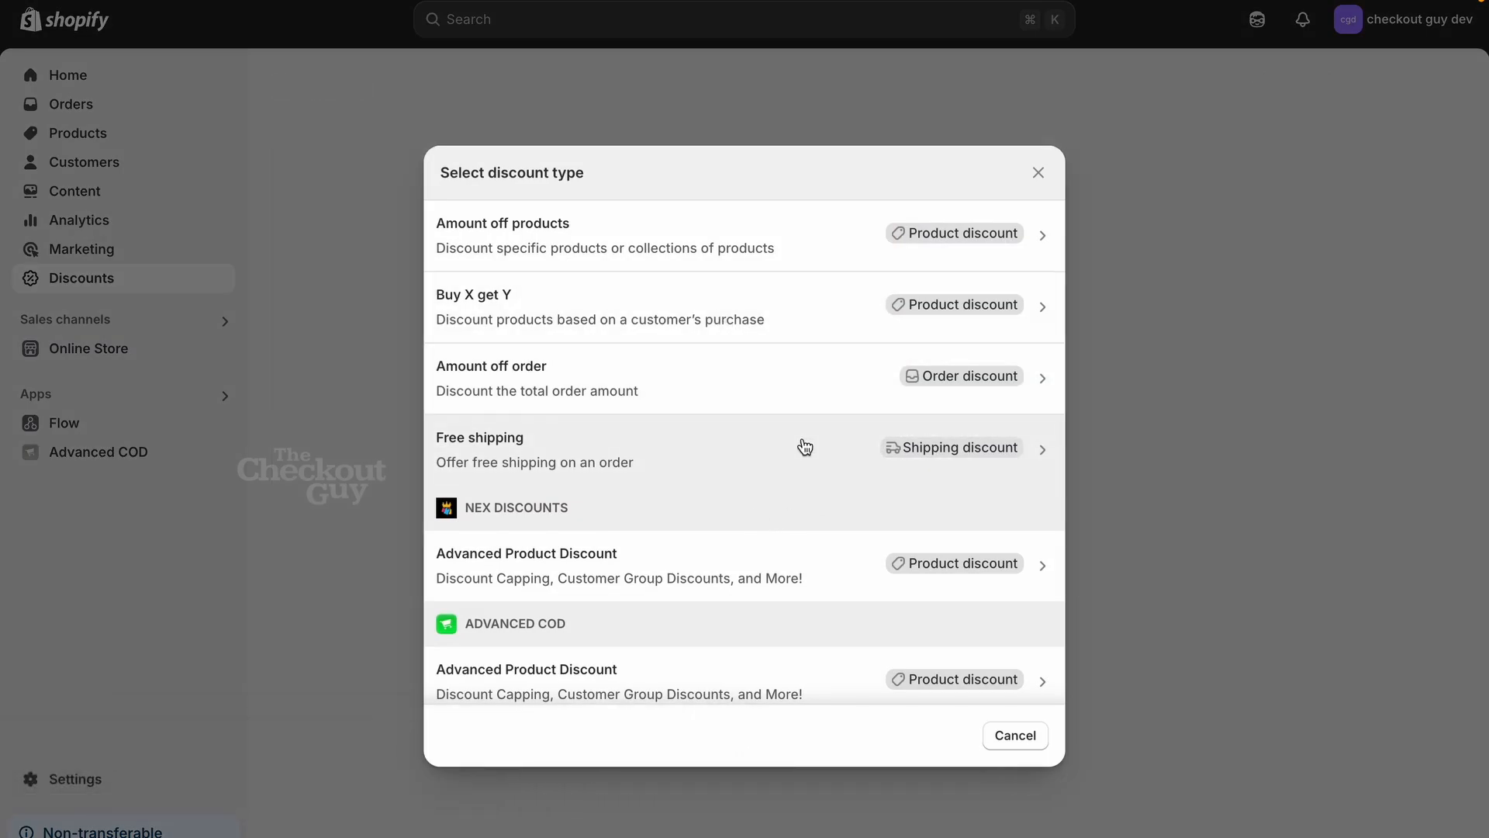
pyautogui.click(805, 447)
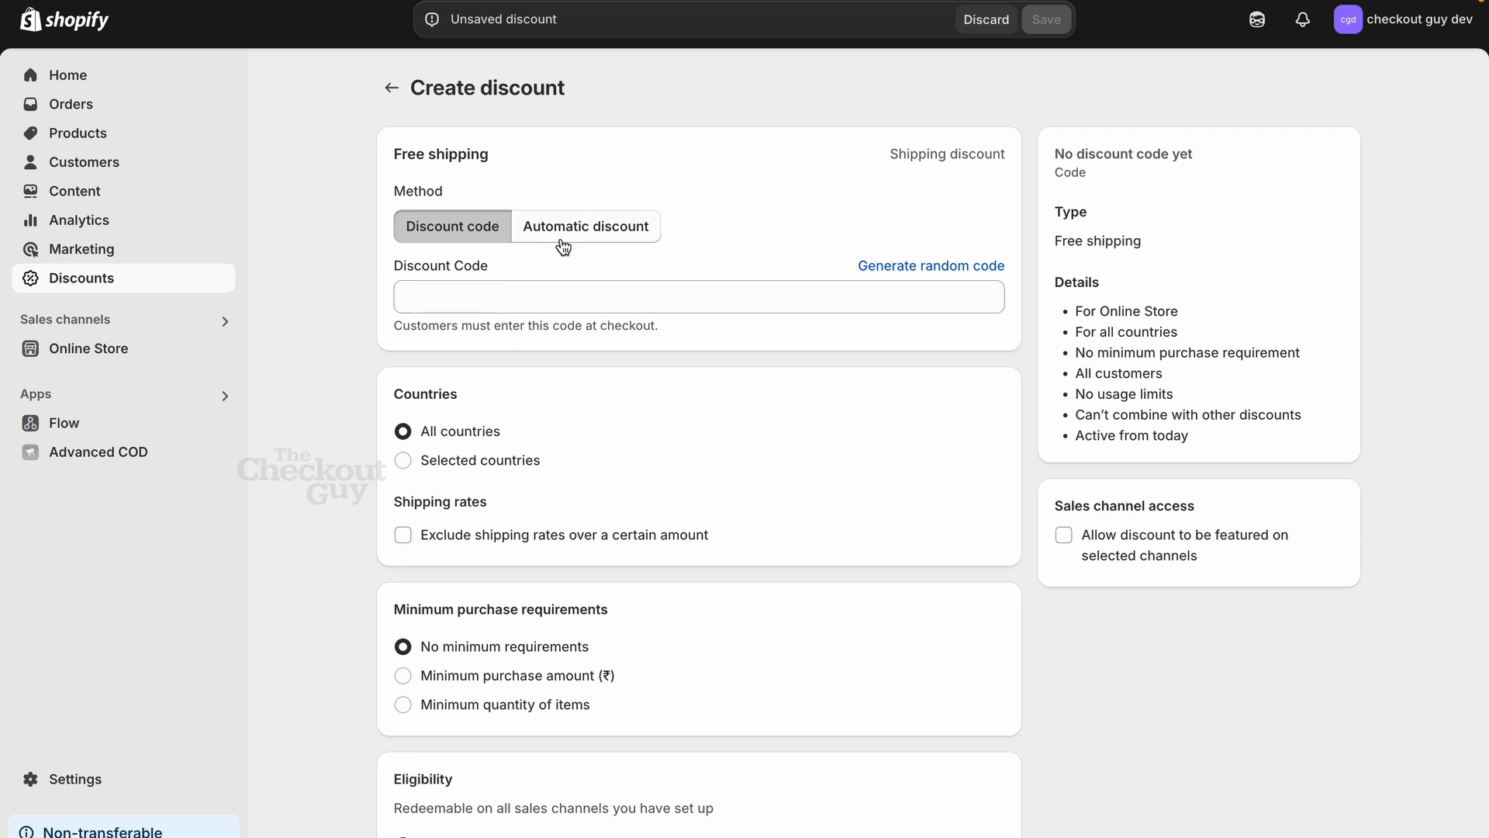
pyautogui.click(568, 245)
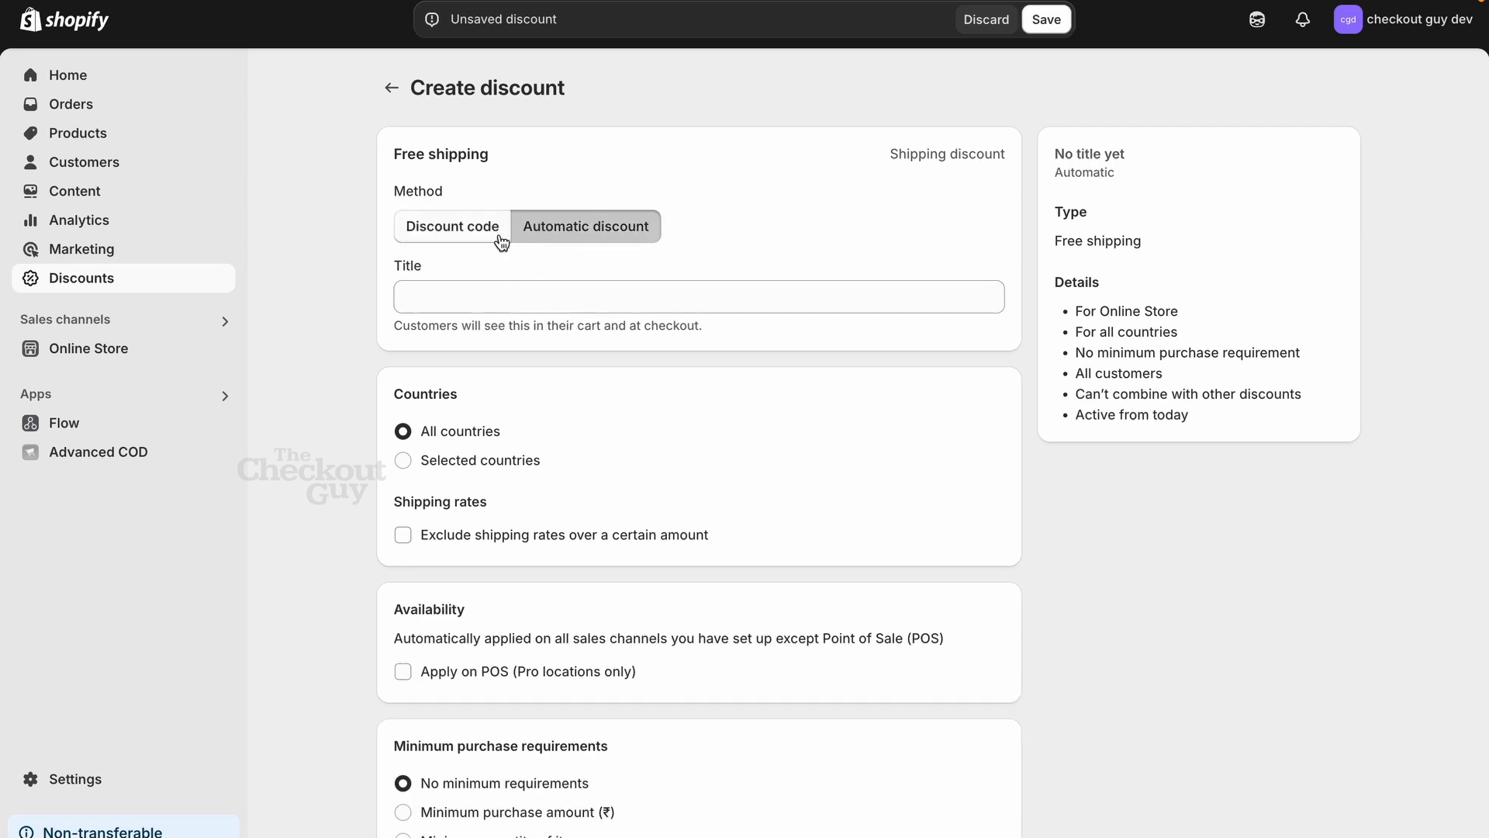
# - Title the automatic discount "Free Shipping"
pyautogui.click(491, 293)
pyautogui.write('Fr')
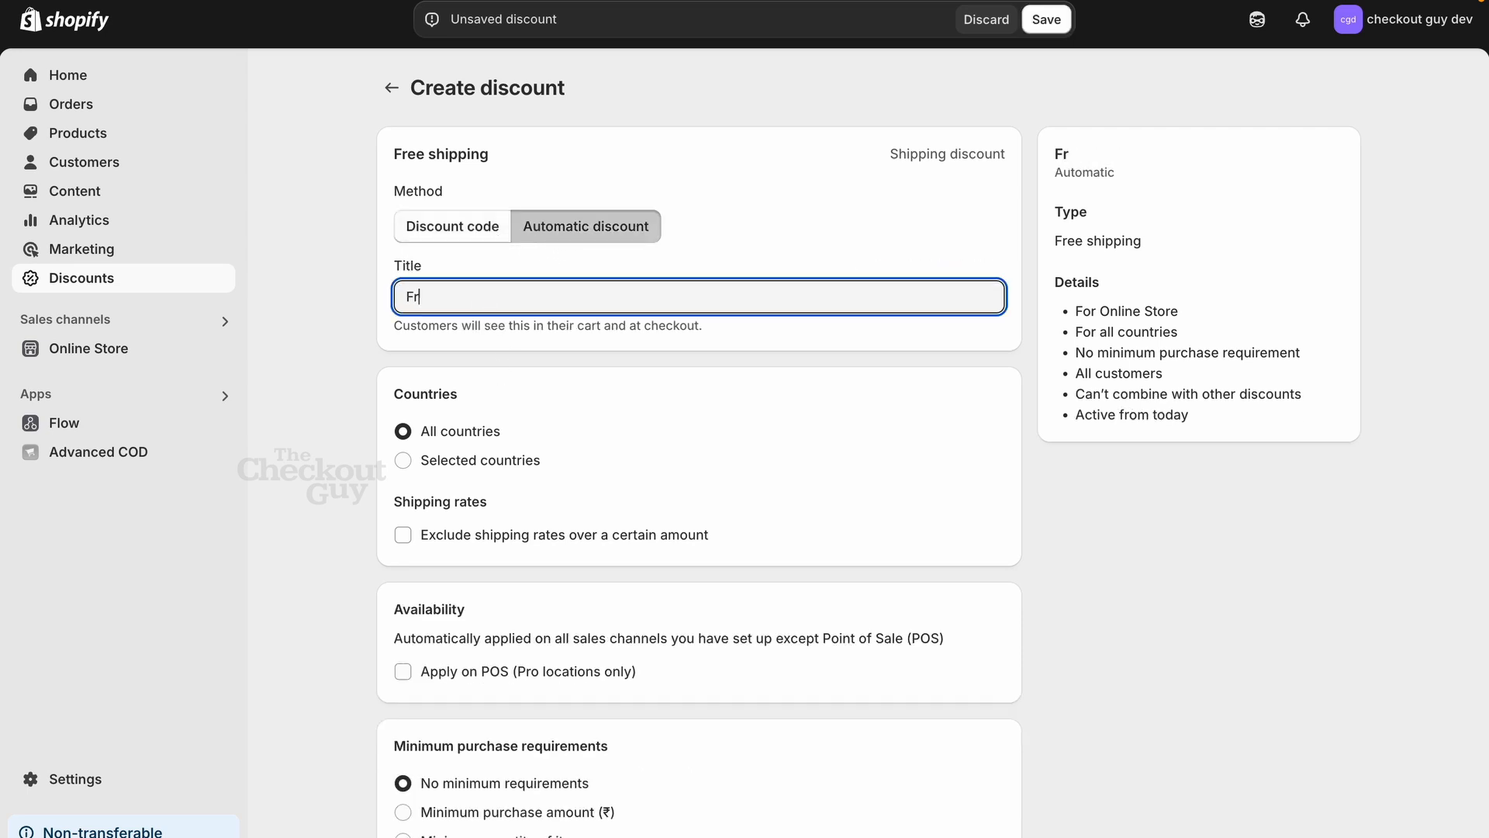
pyautogui.write('ee SH')
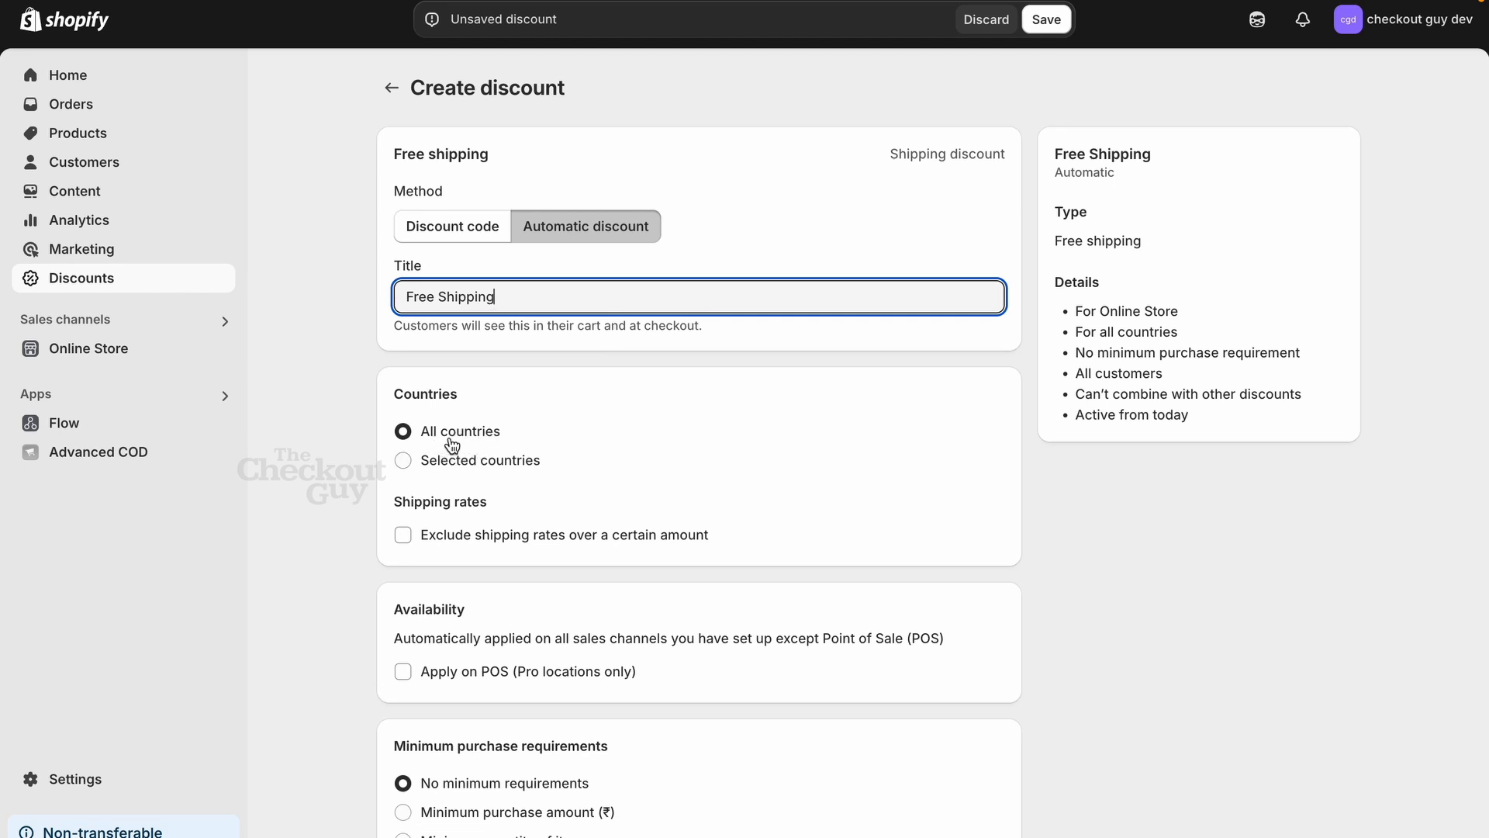
# - Require a minimum purchase amount of ₹1,000 for the Free Shipping discount
pyautogui.scroll(-3, 472, 490)
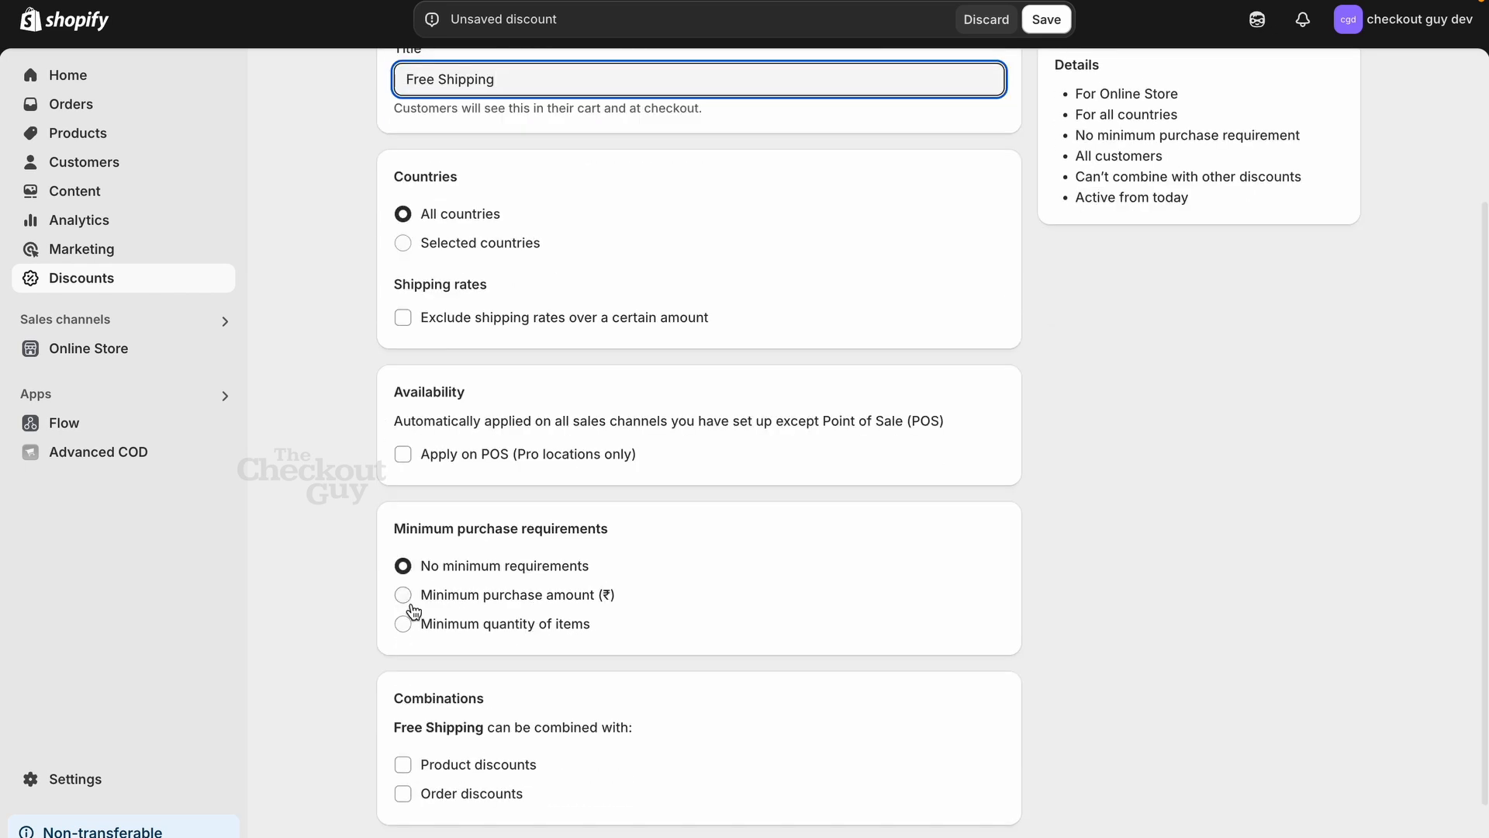
pyautogui.click(469, 602)
pyautogui.click(468, 624)
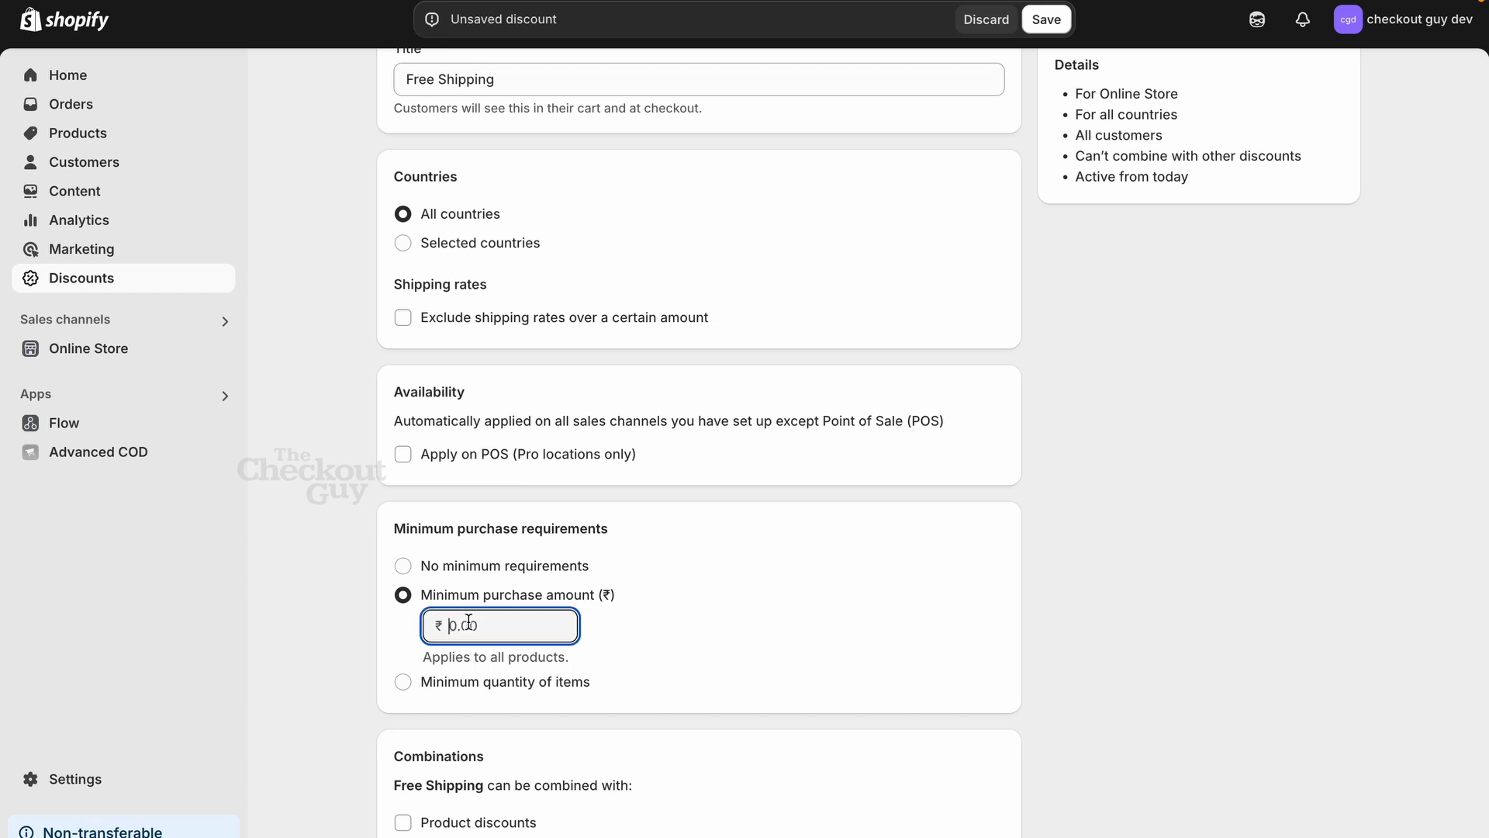
pyautogui.write('1000')
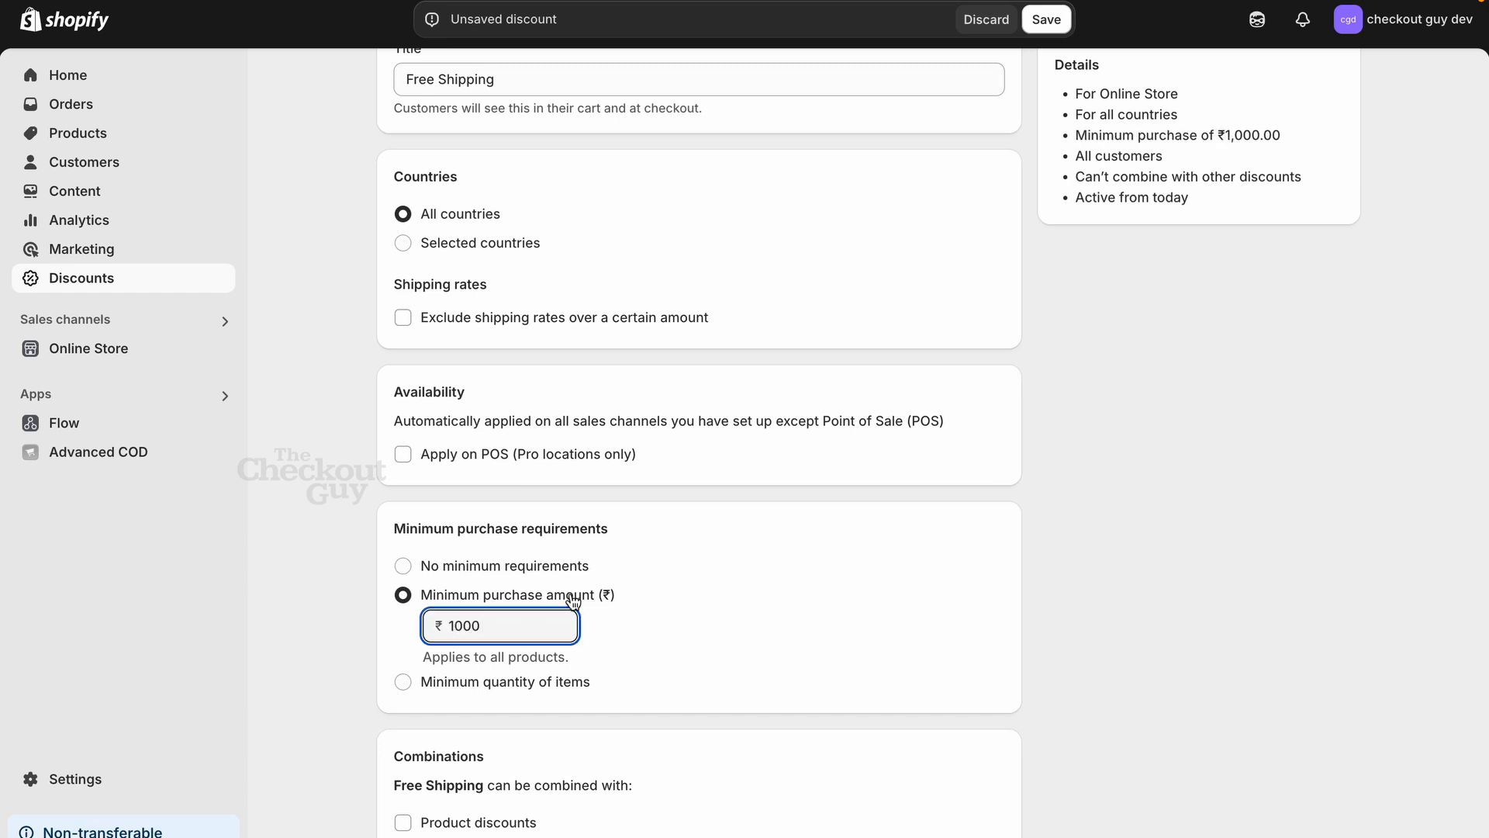
pyautogui.click(654, 664)
# - Allow the discount to combine with product discounts and order discounts, and save it
pyautogui.scroll(-2, 497, 814)
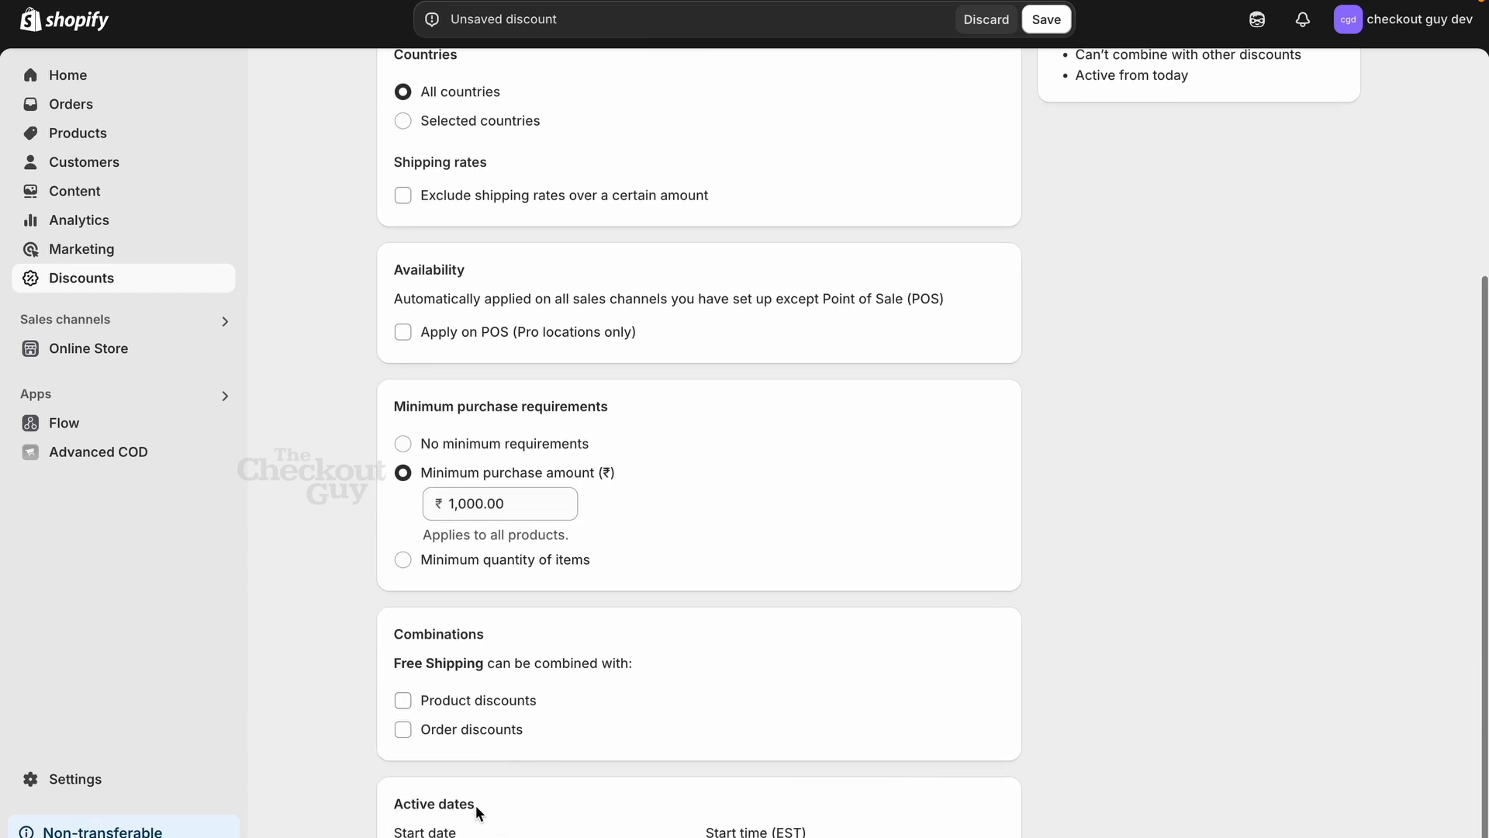
pyautogui.scroll(-1, 463, 698)
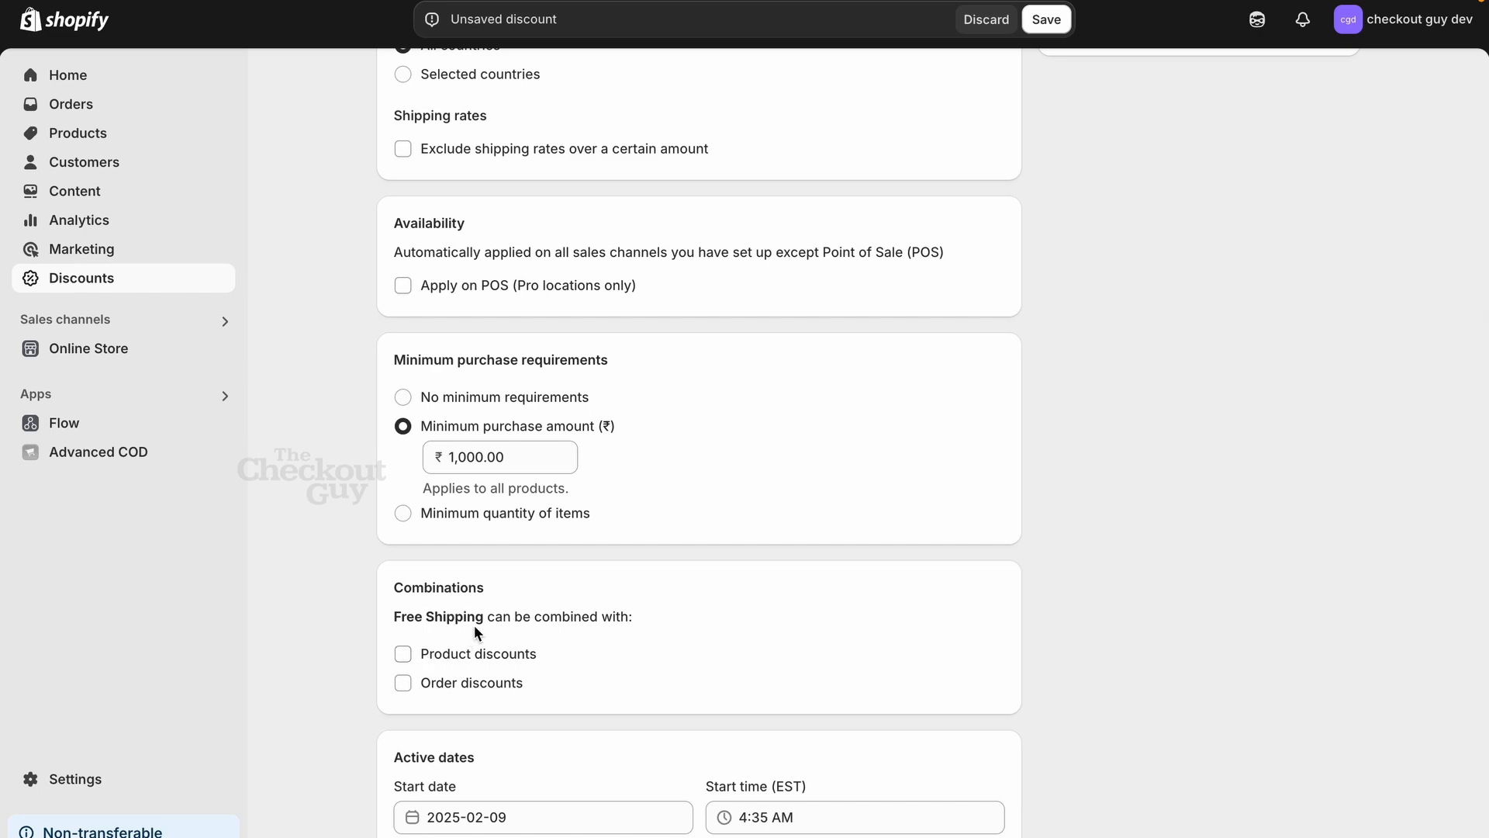
pyautogui.click(450, 661)
pyautogui.click(448, 726)
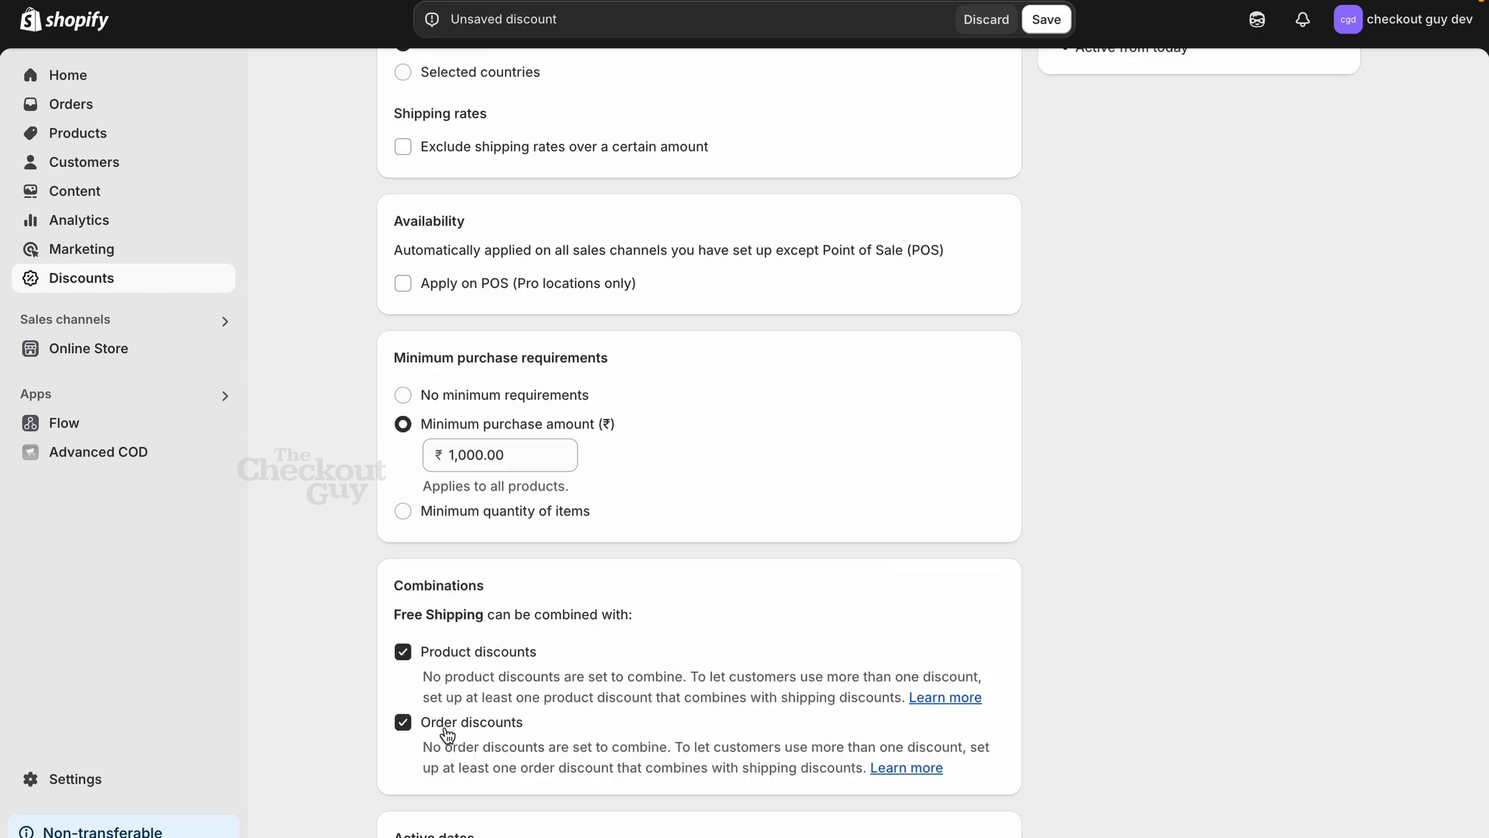
pyautogui.scroll(-2, 448, 735)
pyautogui.scroll(8, 768, 541)
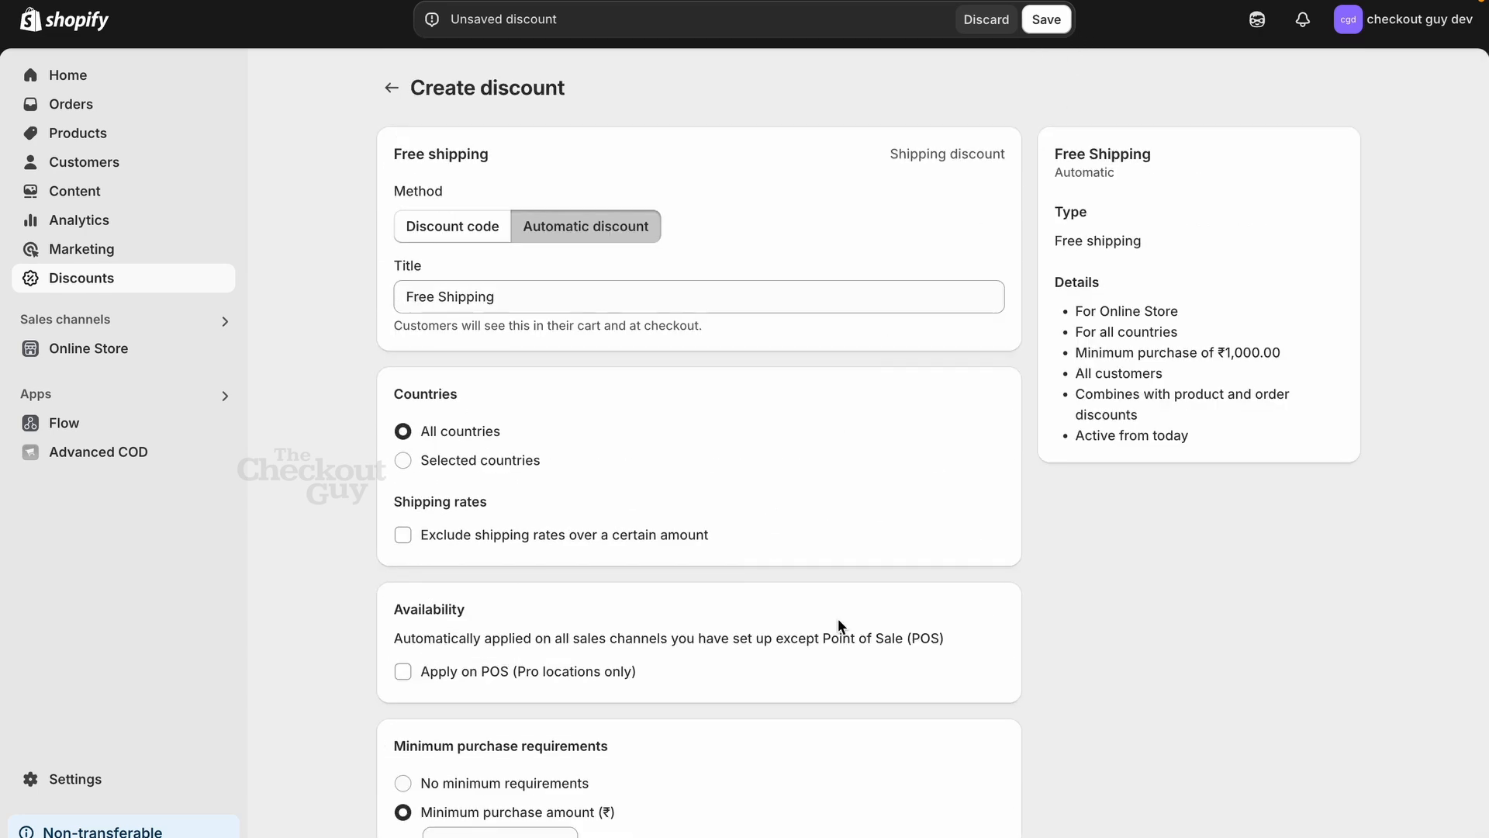
pyautogui.scroll(-8, 837, 618)
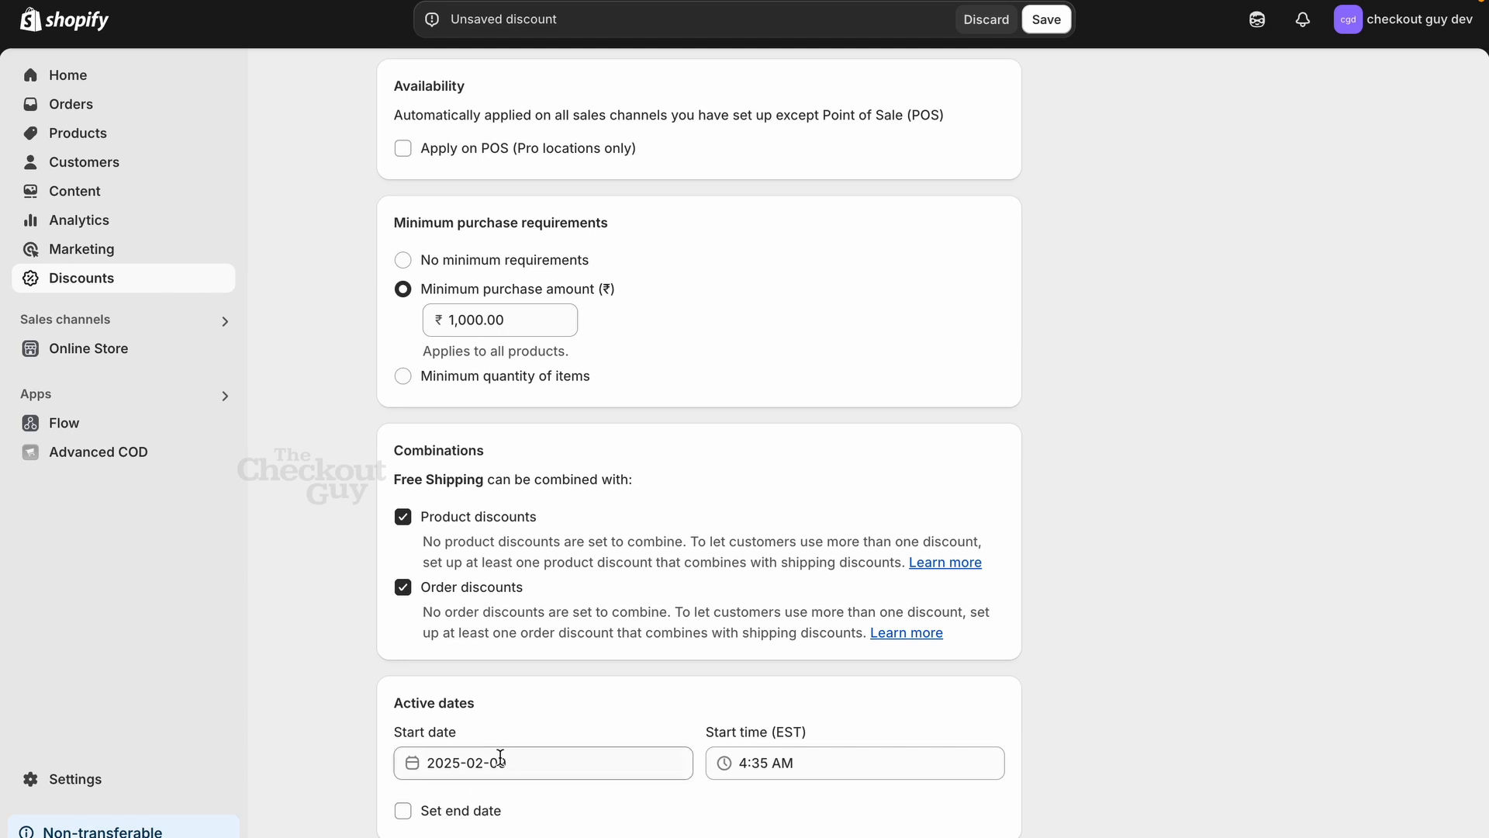
pyautogui.click(1047, 19)
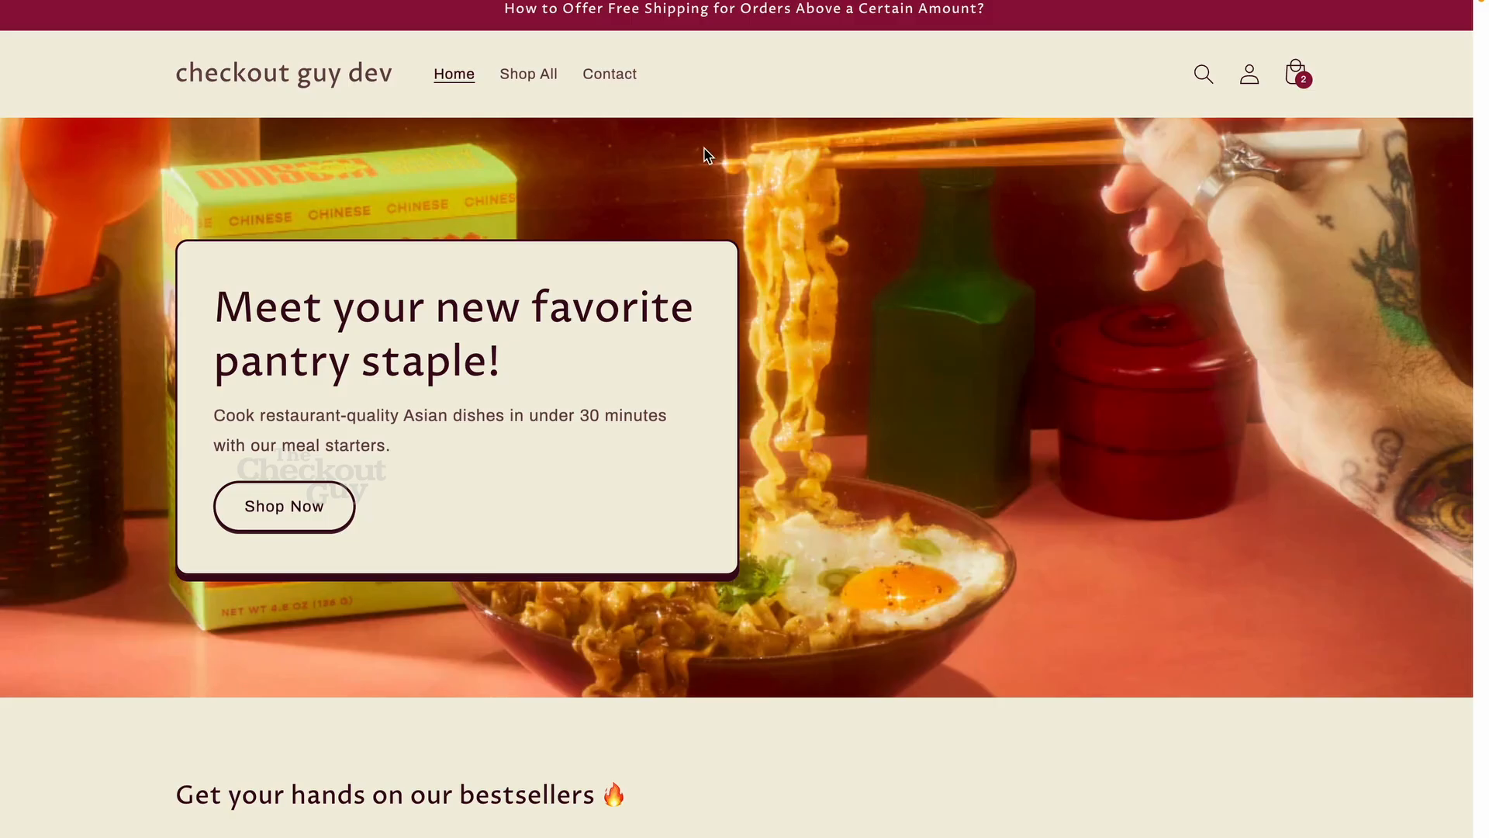
# - In the storefront cart, remove the Lemongrass BBQ Starter 3-Pack and proceed to checkout with the Larb Starter 3-Pack
pyautogui.click(1295, 74)
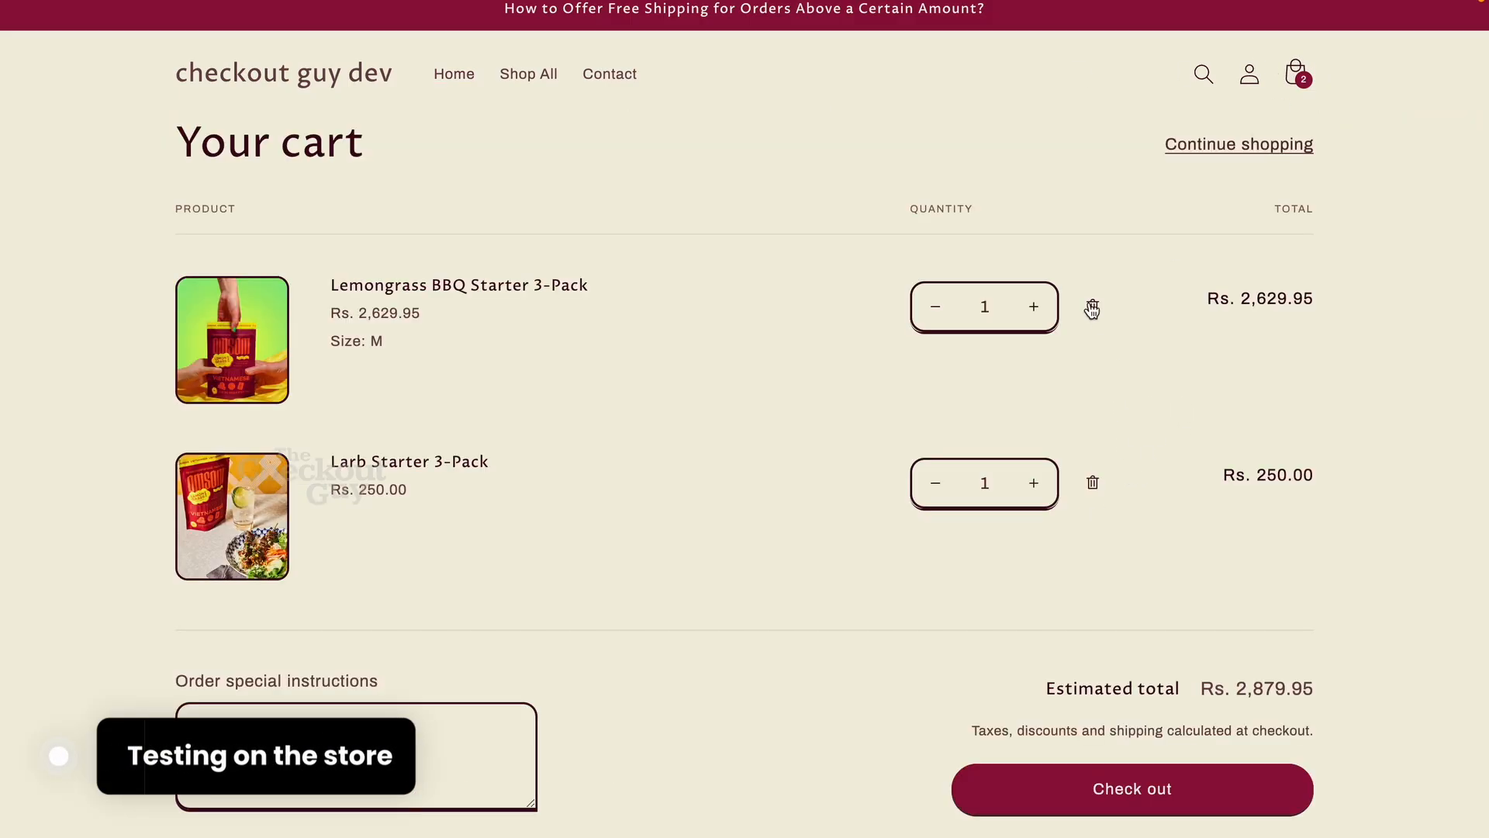
pyautogui.click(1092, 310)
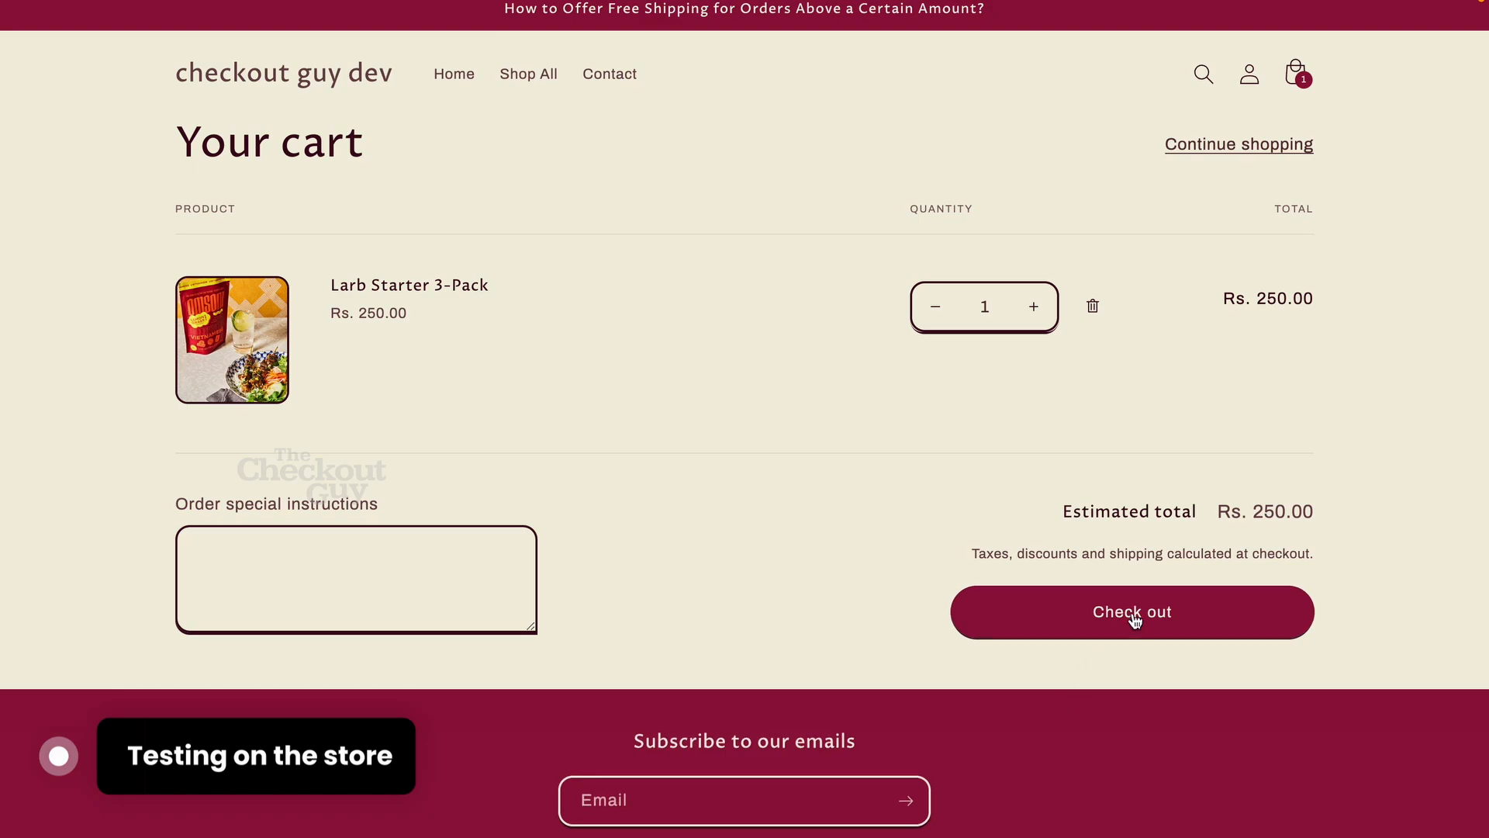
pyautogui.click(1134, 617)
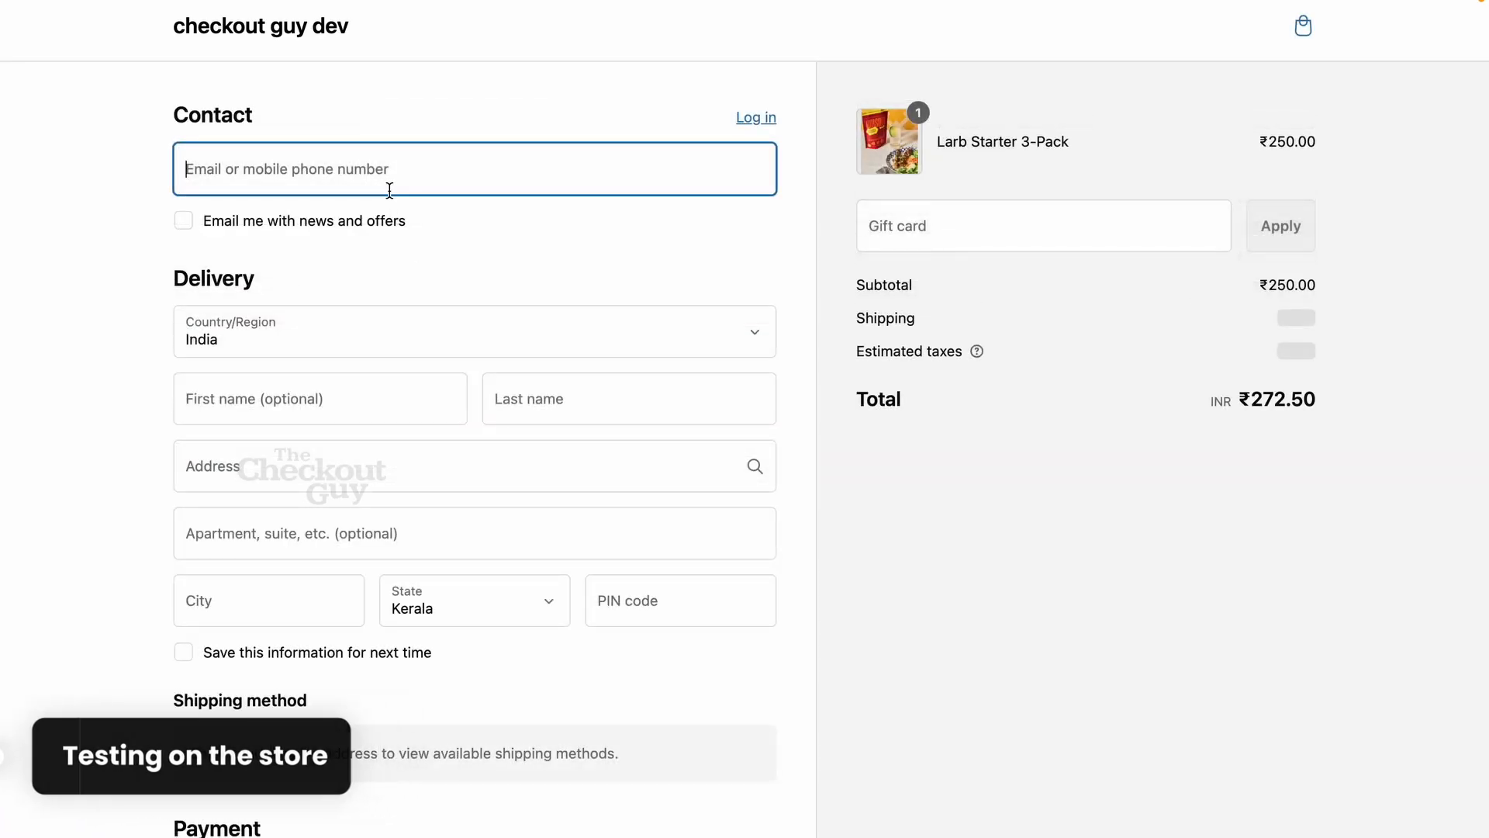
# - Look up "test" as the delivery address and fill in the second suggested address to show the shipping method
pyautogui.scroll(-1, 342, 681)
pyautogui.click(398, 429)
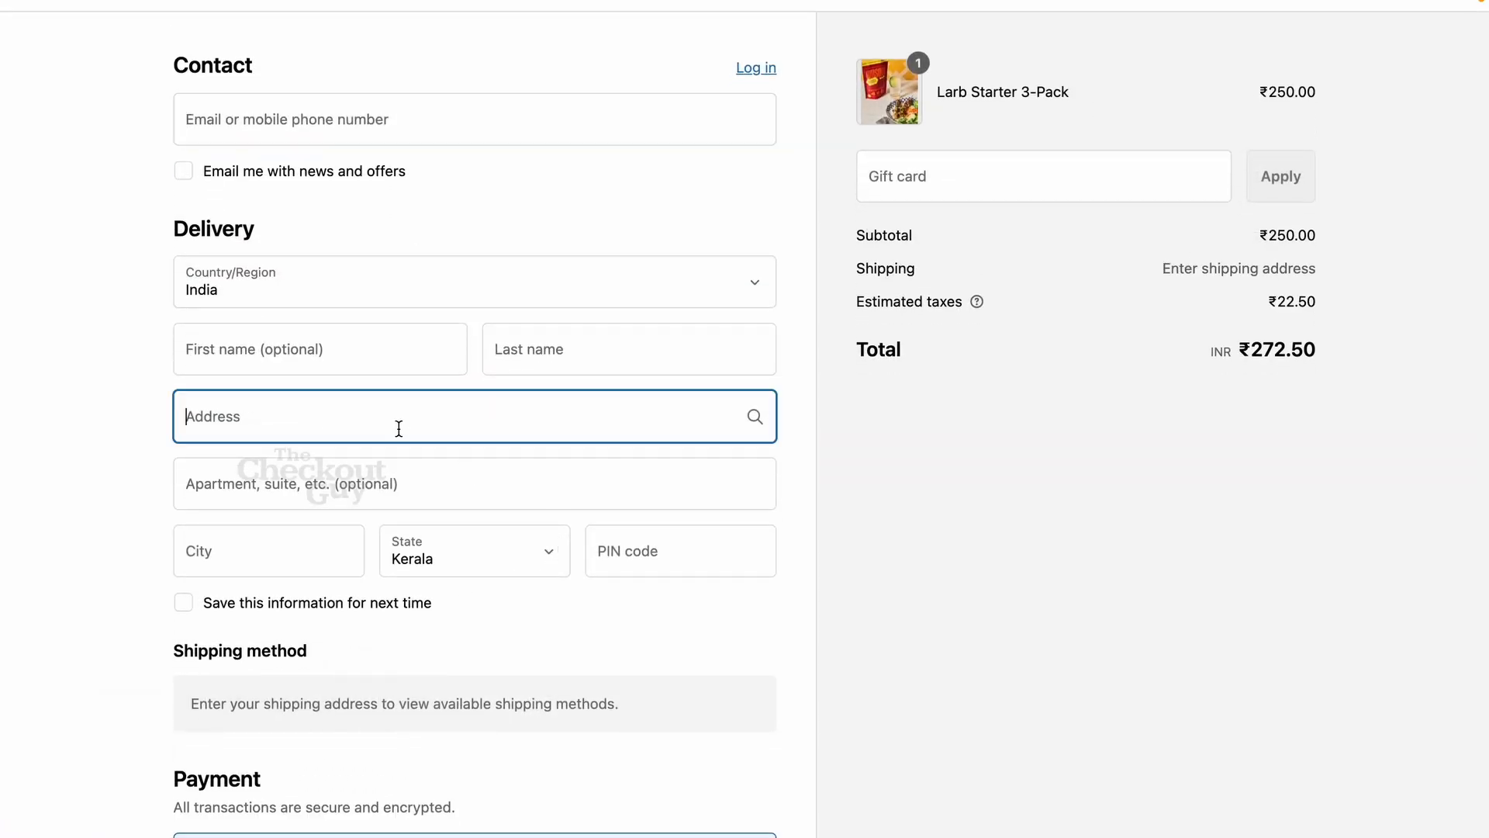
pyautogui.write('test')
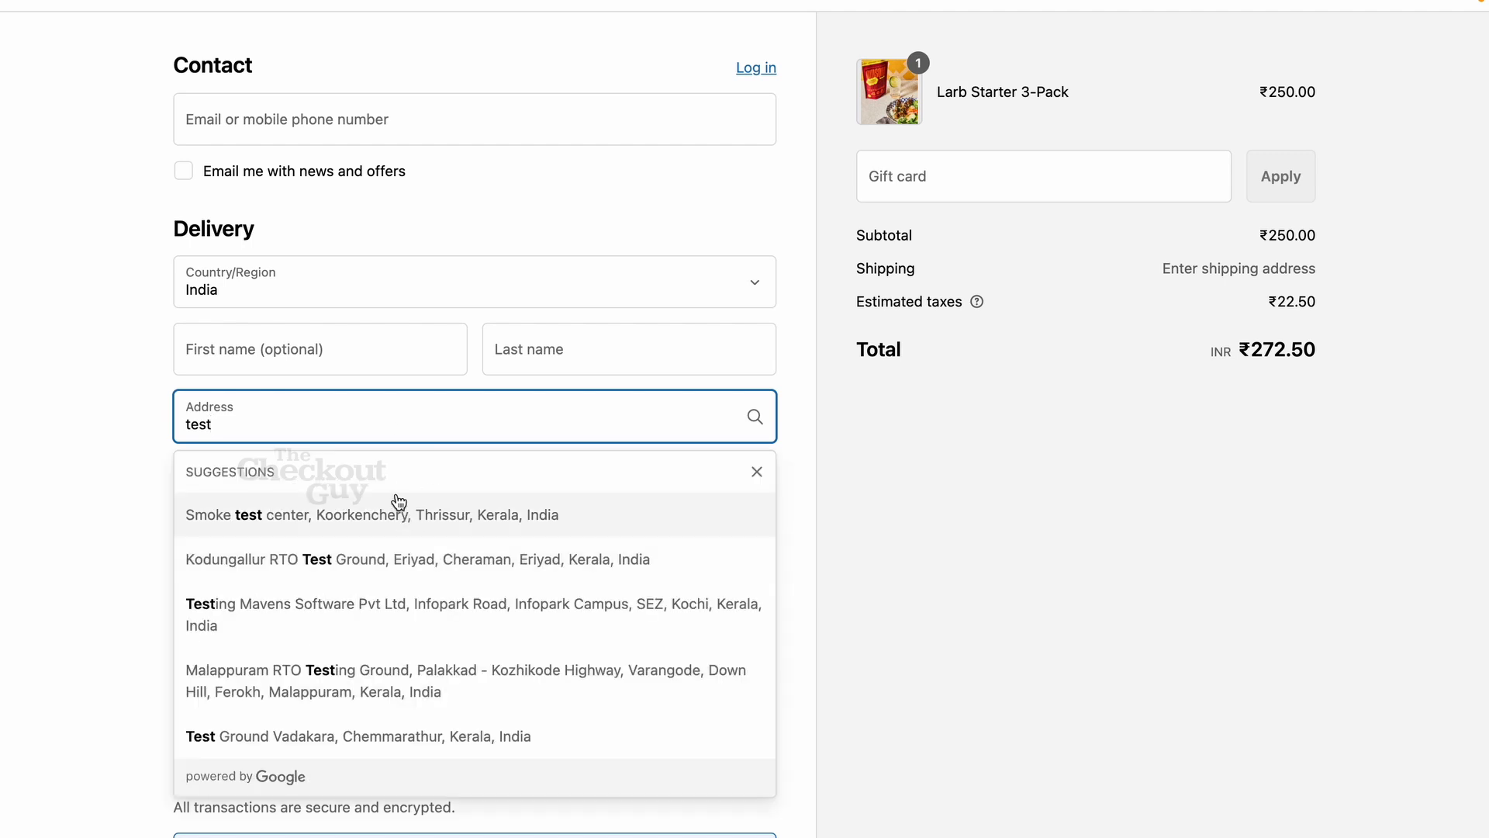
pyautogui.click(435, 562)
pyautogui.scroll(-3, 542, 602)
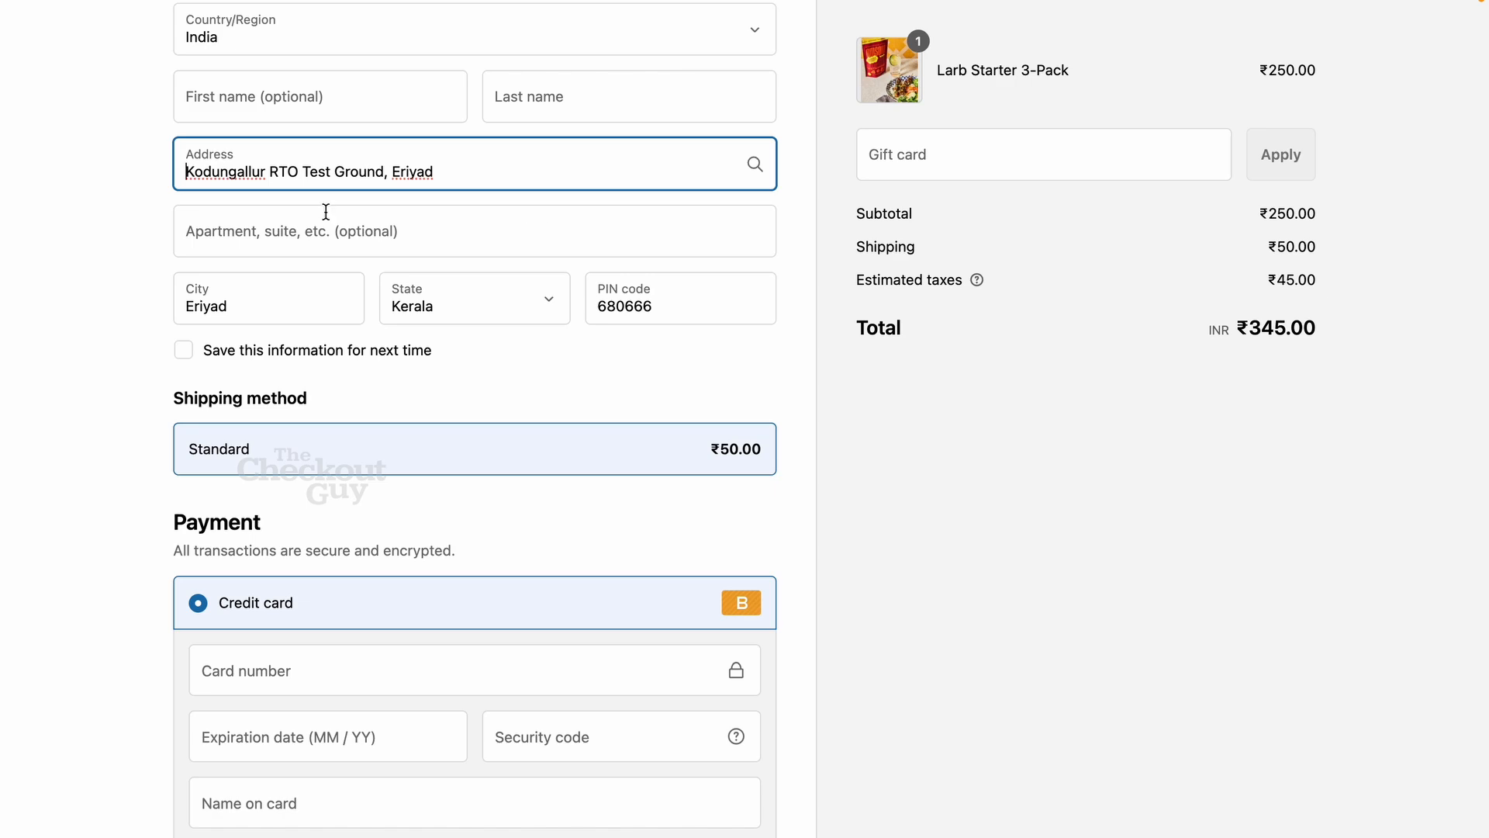
# - Return to the store's cart, set the Larb Starter 3-Pack quantity to 6, and proceed to checkout
pyautogui.scroll(4, 160, 88)
pyautogui.click(266, 13)
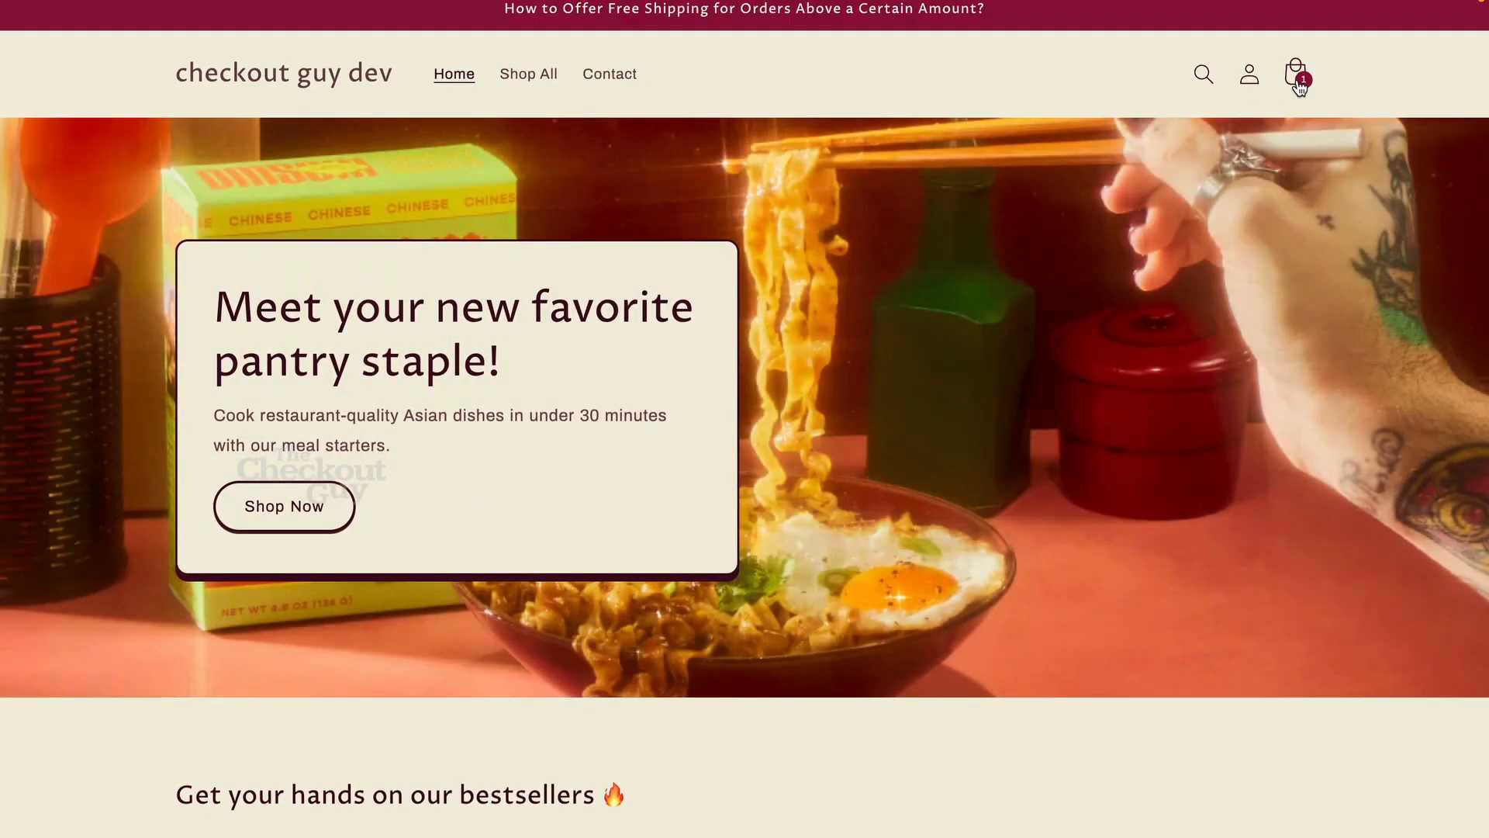
pyautogui.click(1299, 86)
pyautogui.click(991, 308)
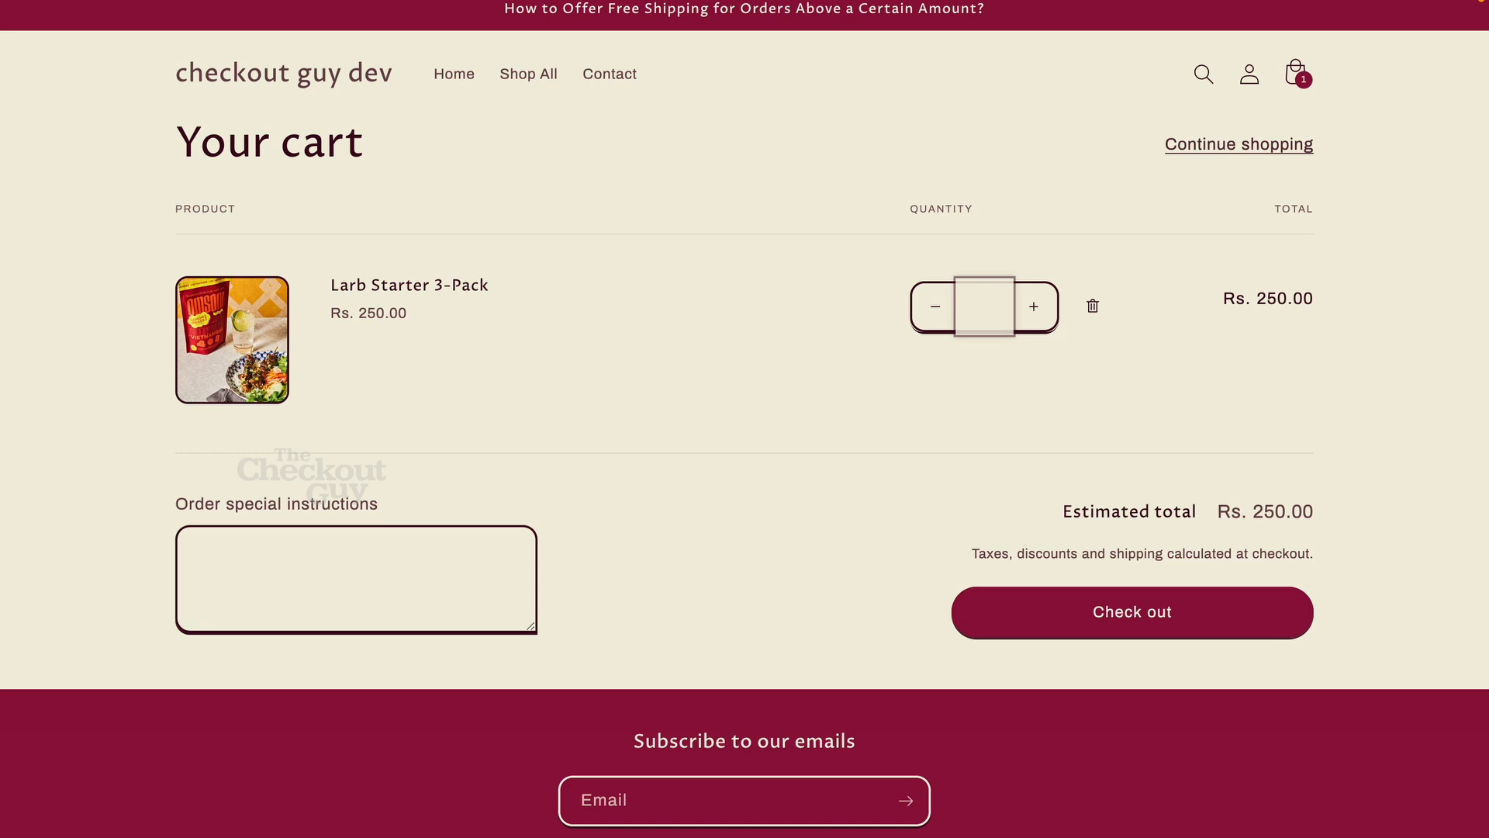
pyautogui.click(1050, 360)
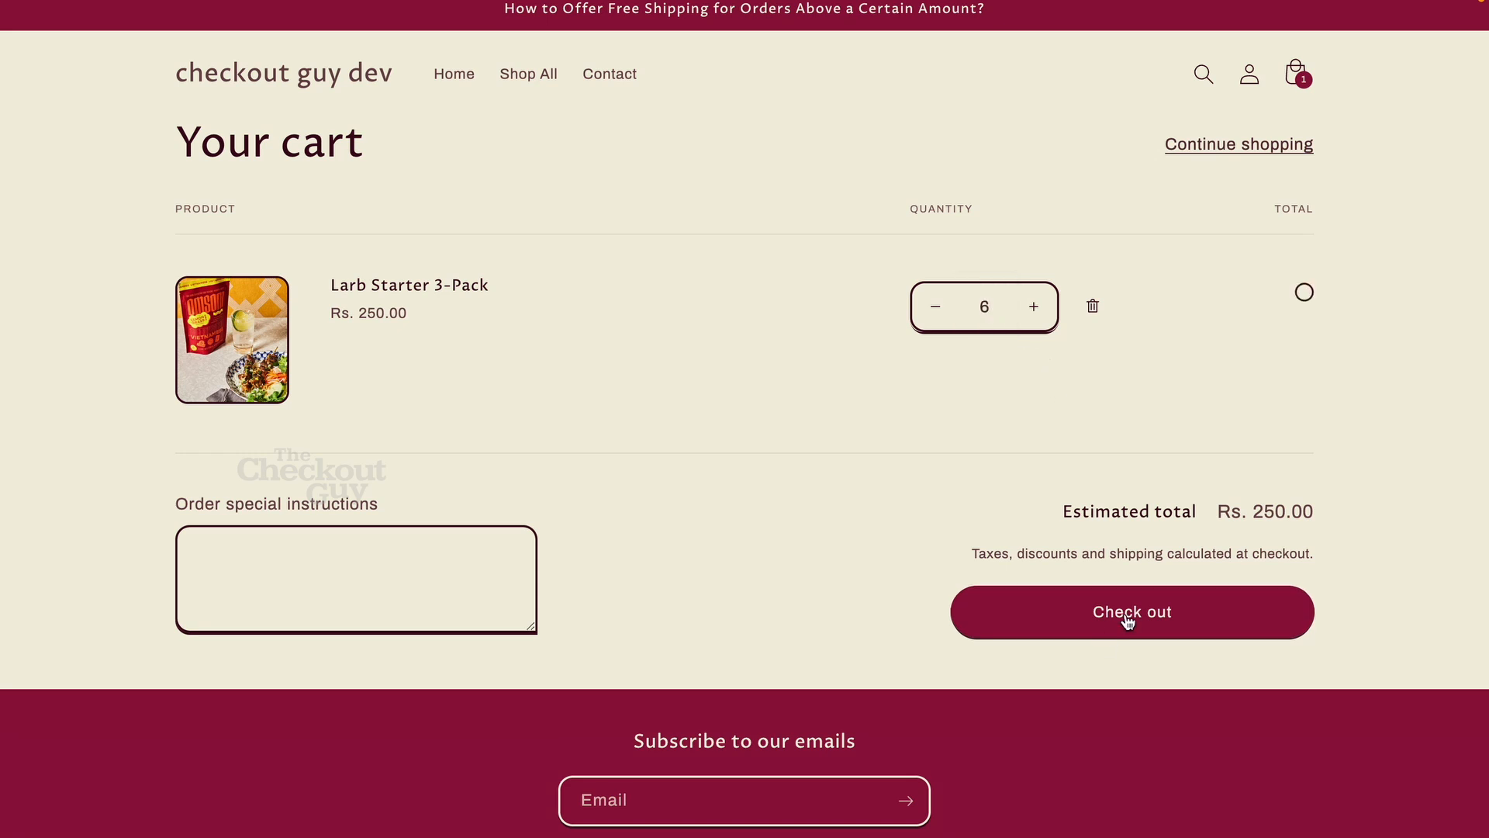
pyautogui.click(1097, 606)
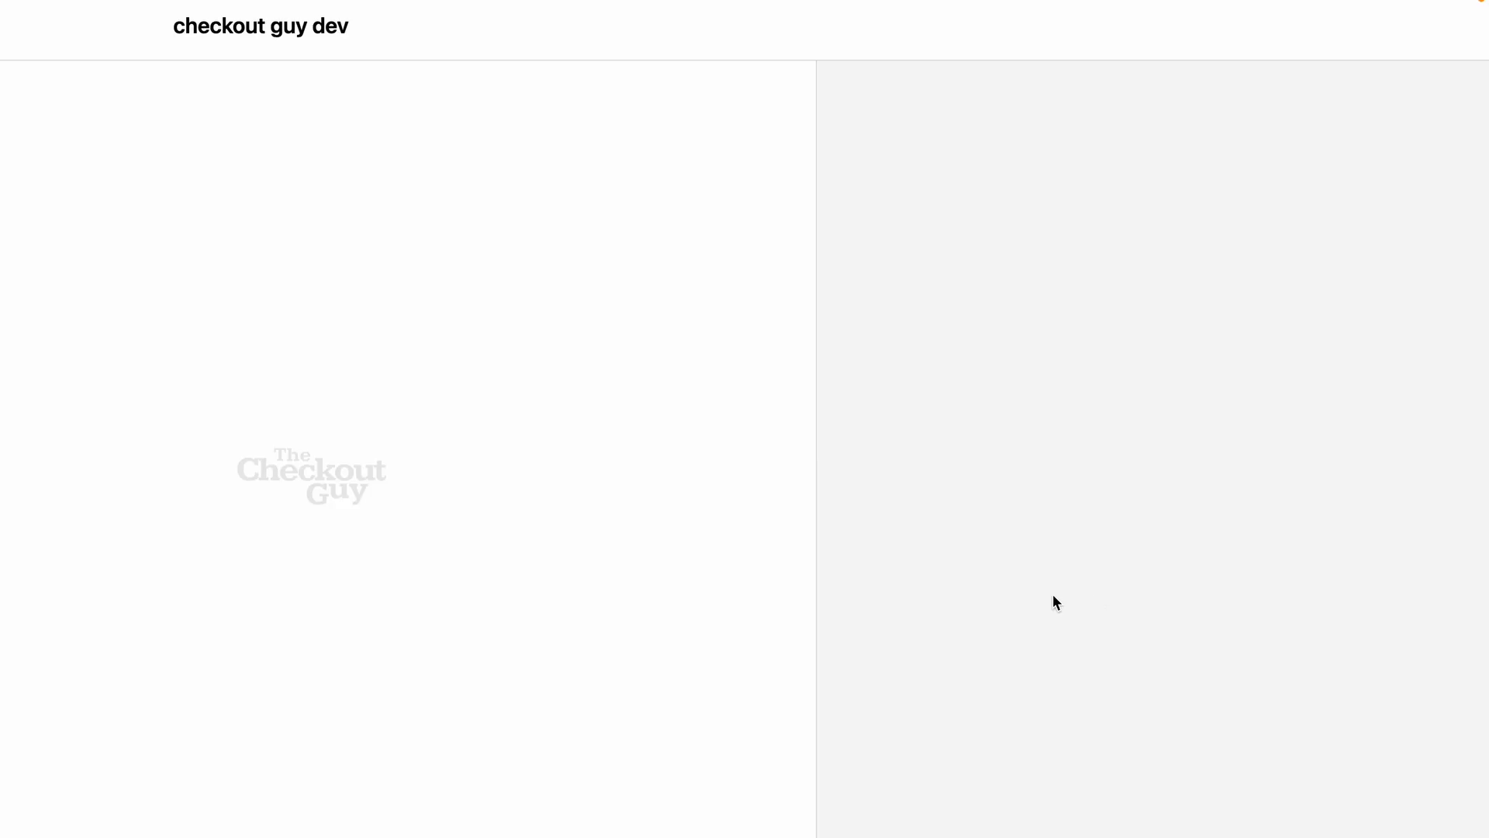
# - Check the shipping charge in the order summary and under the shipping method of the checkout
pyautogui.scroll(-4, 771, 512)
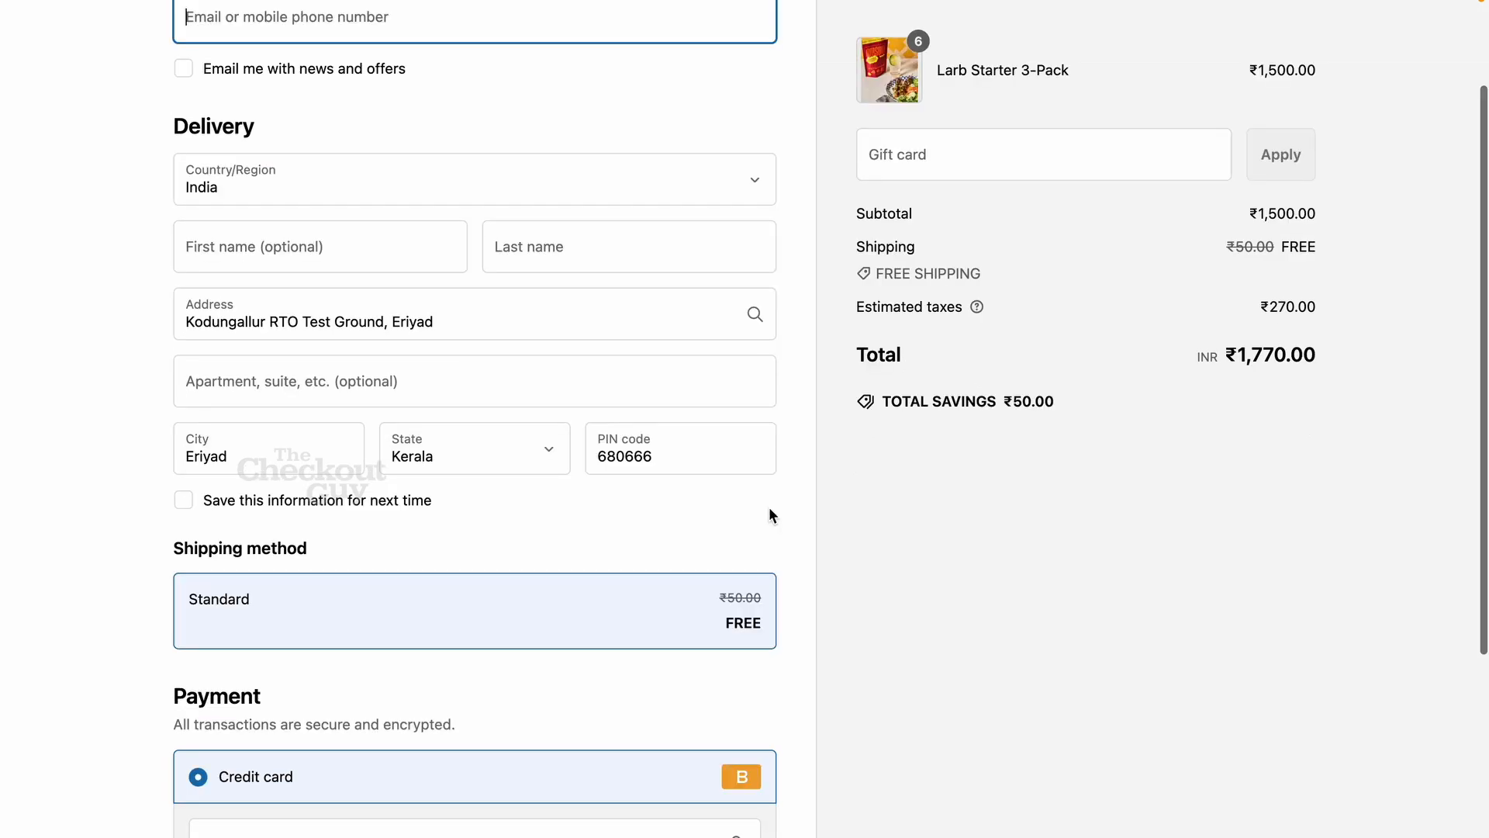
pyautogui.tripleClick(915, 279)
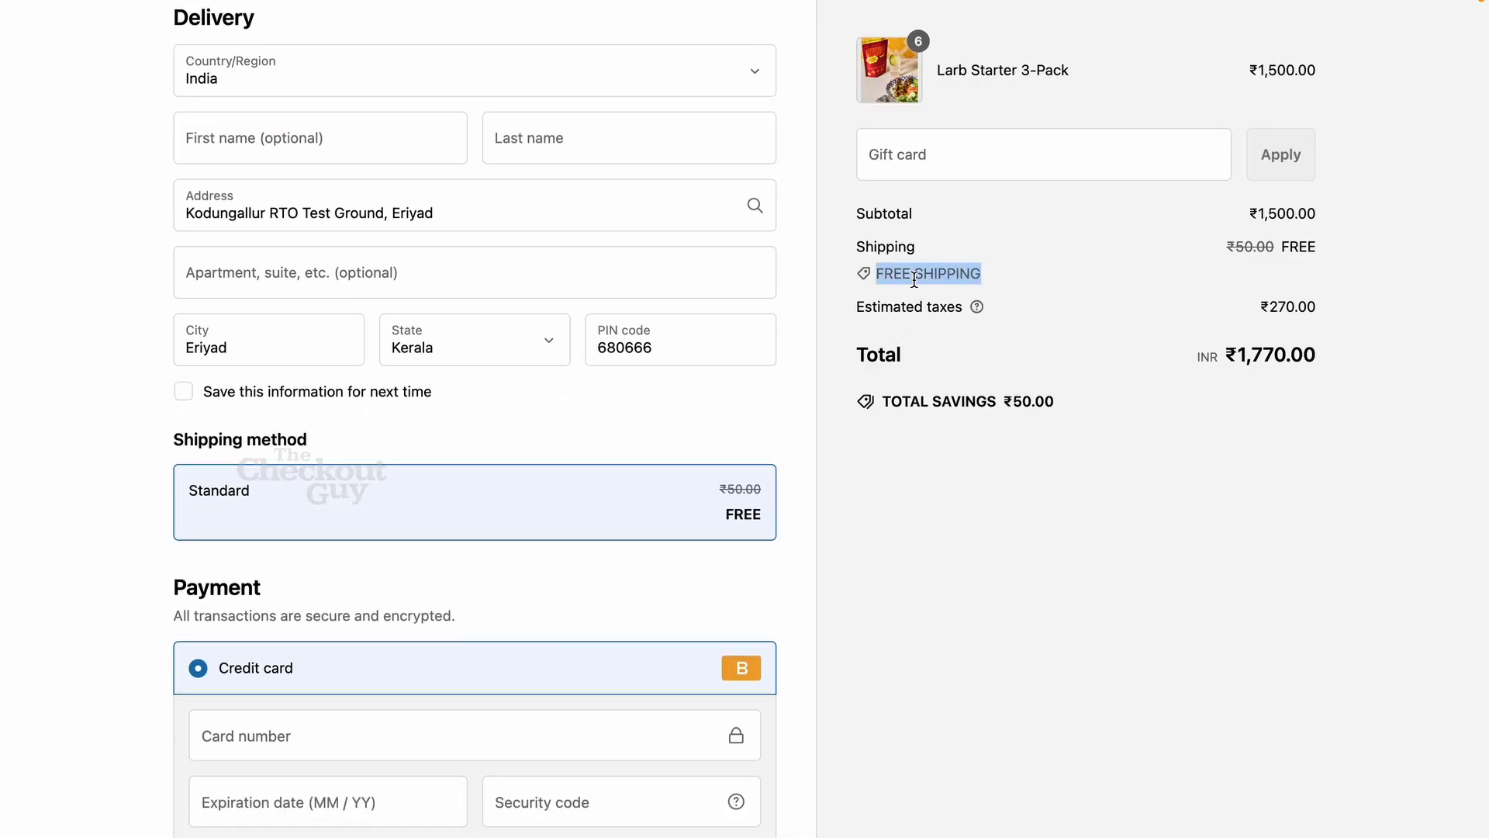
pyautogui.doubleClick(746, 510)
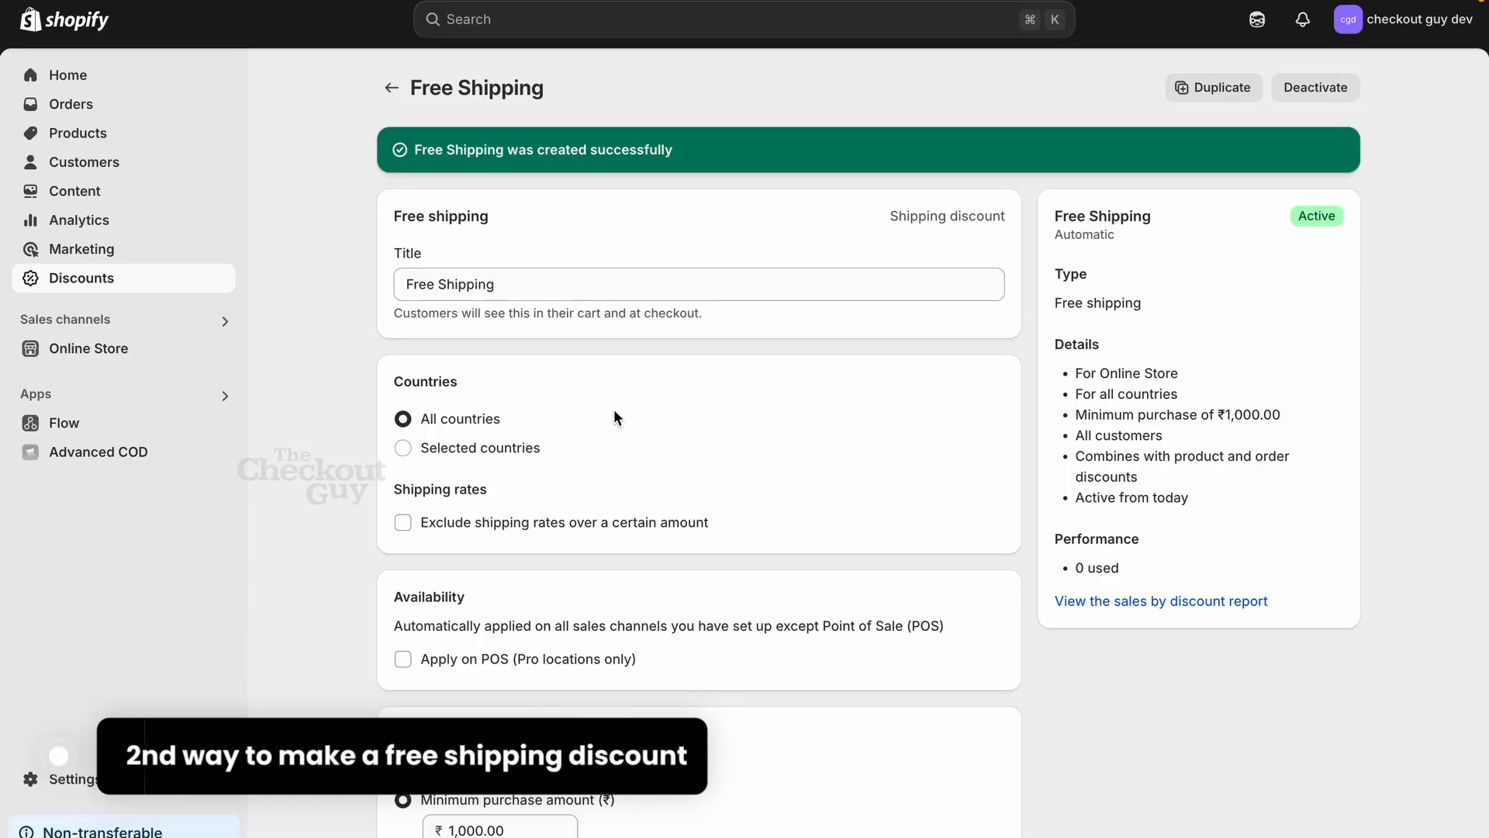
# - Back in the Shopify admin, deactivate the Free Shipping discount
pyautogui.click(1316, 88)
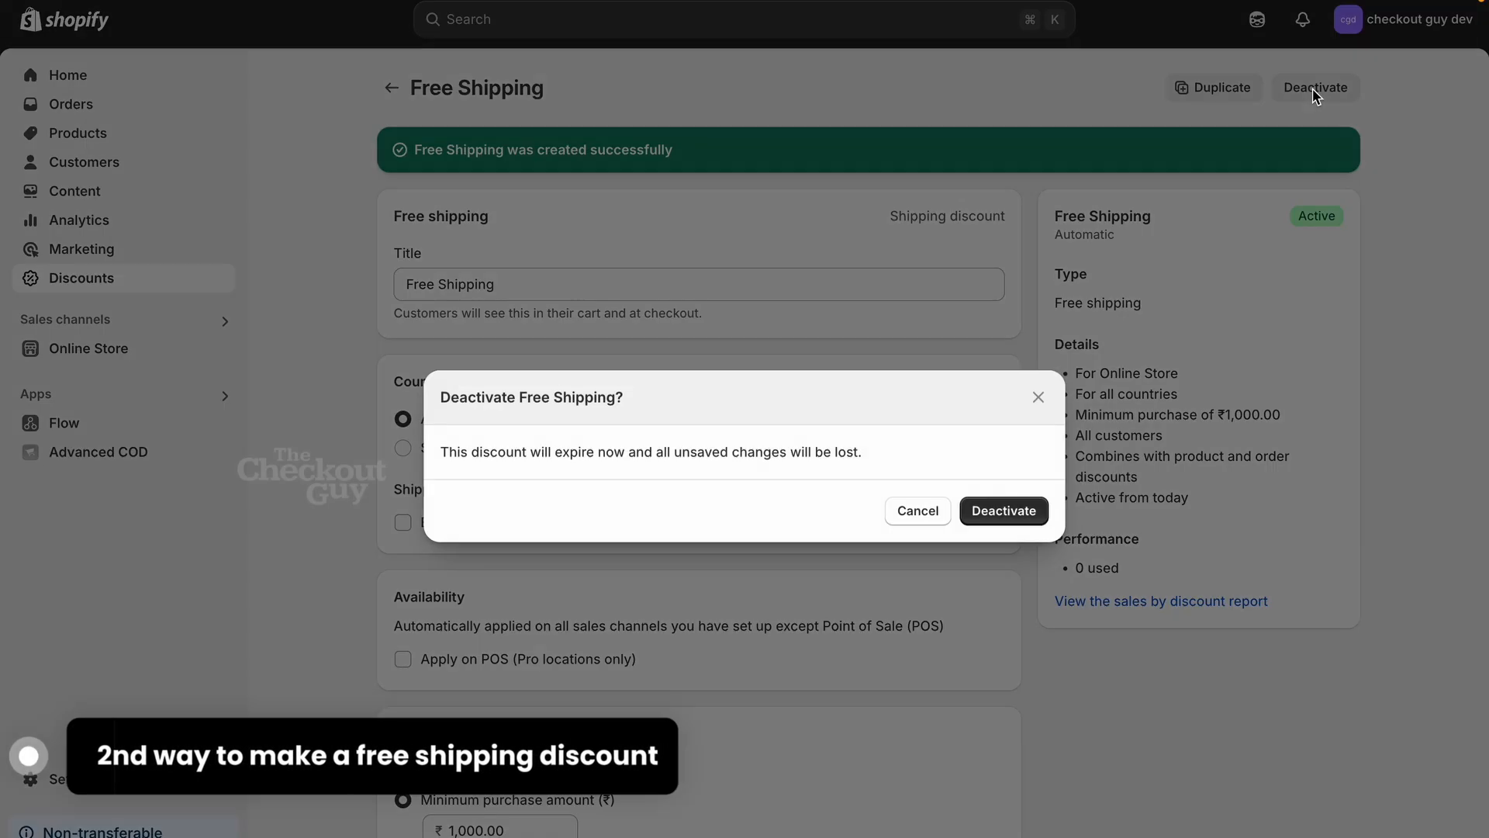
pyautogui.click(1004, 508)
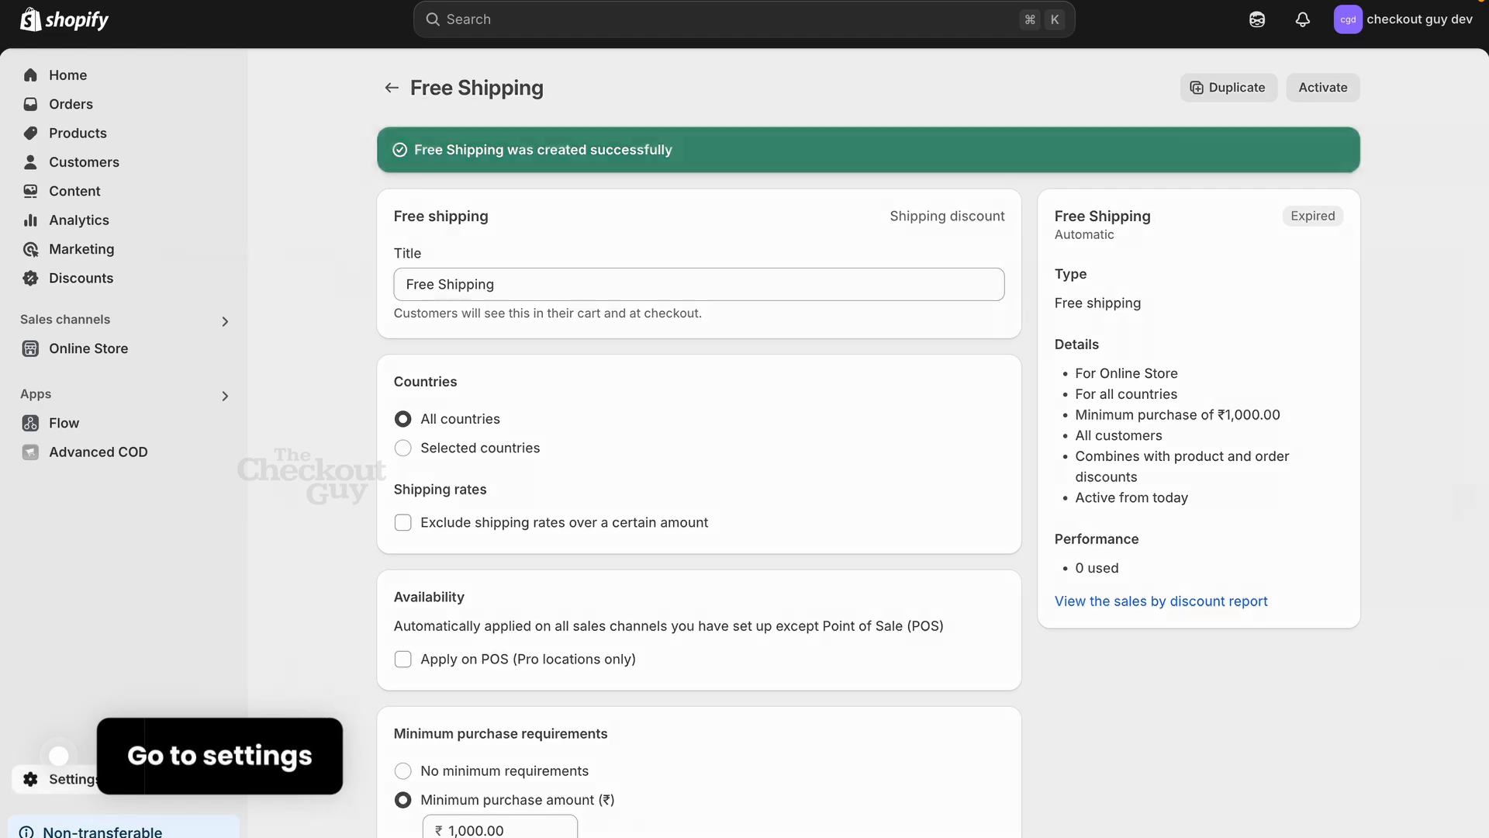
# - Open the general shipping rates profile in the store's shipping and delivery settings, showing its shipping zones
pyautogui.click(62, 777)
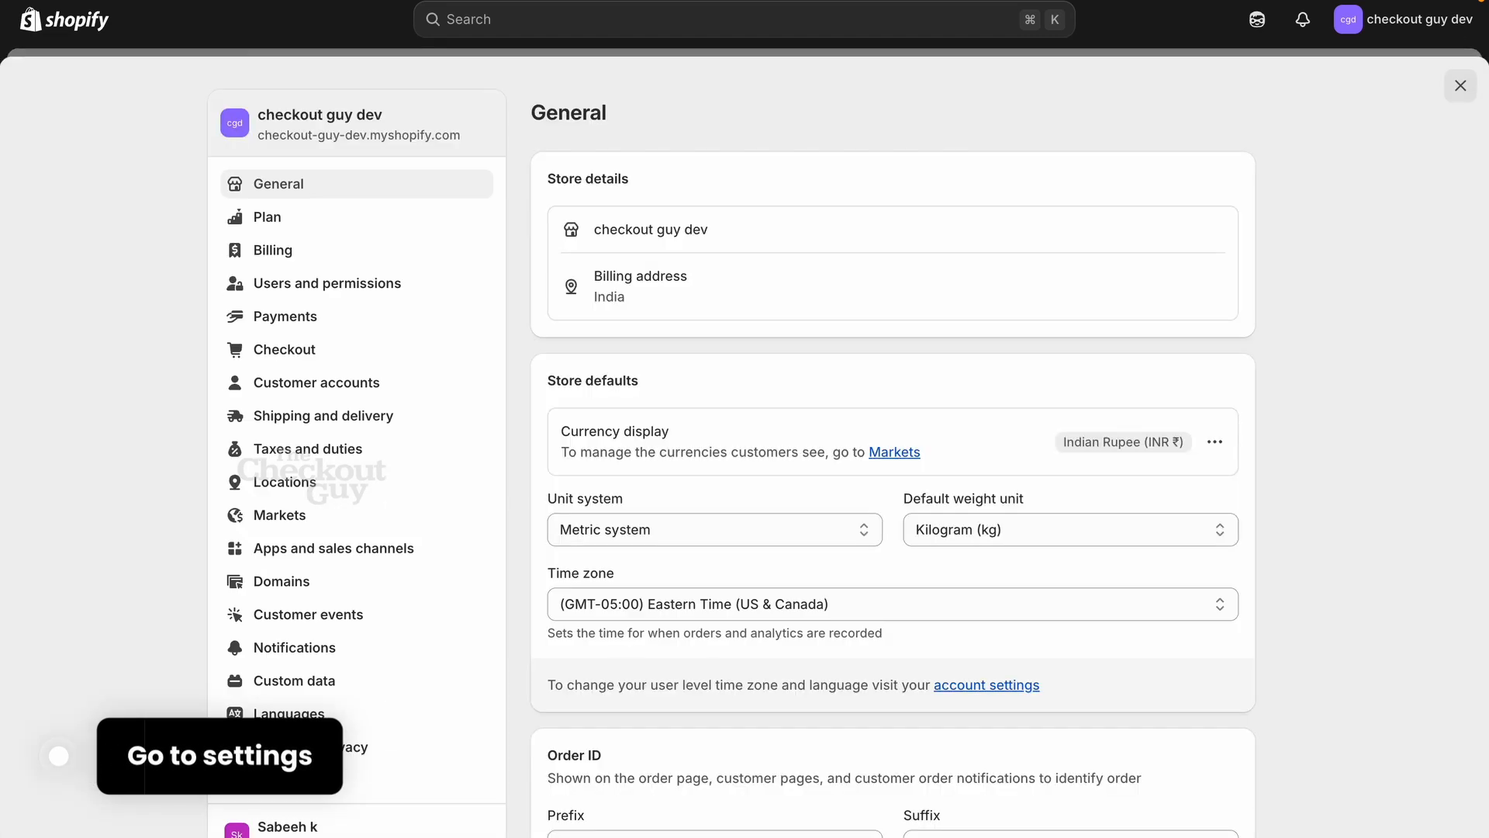
pyautogui.click(337, 429)
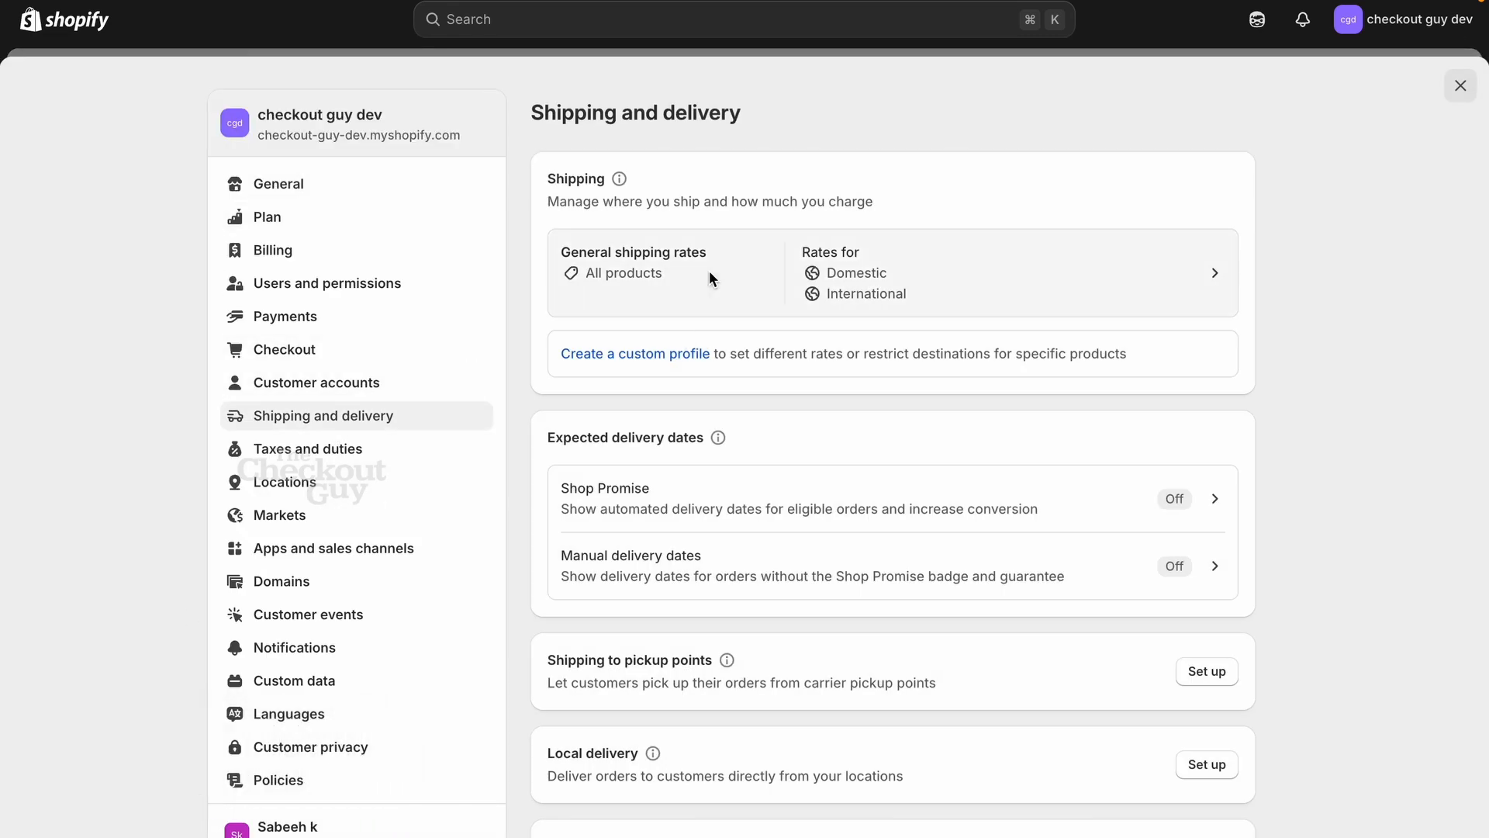
pyautogui.scroll(-5, 792, 463)
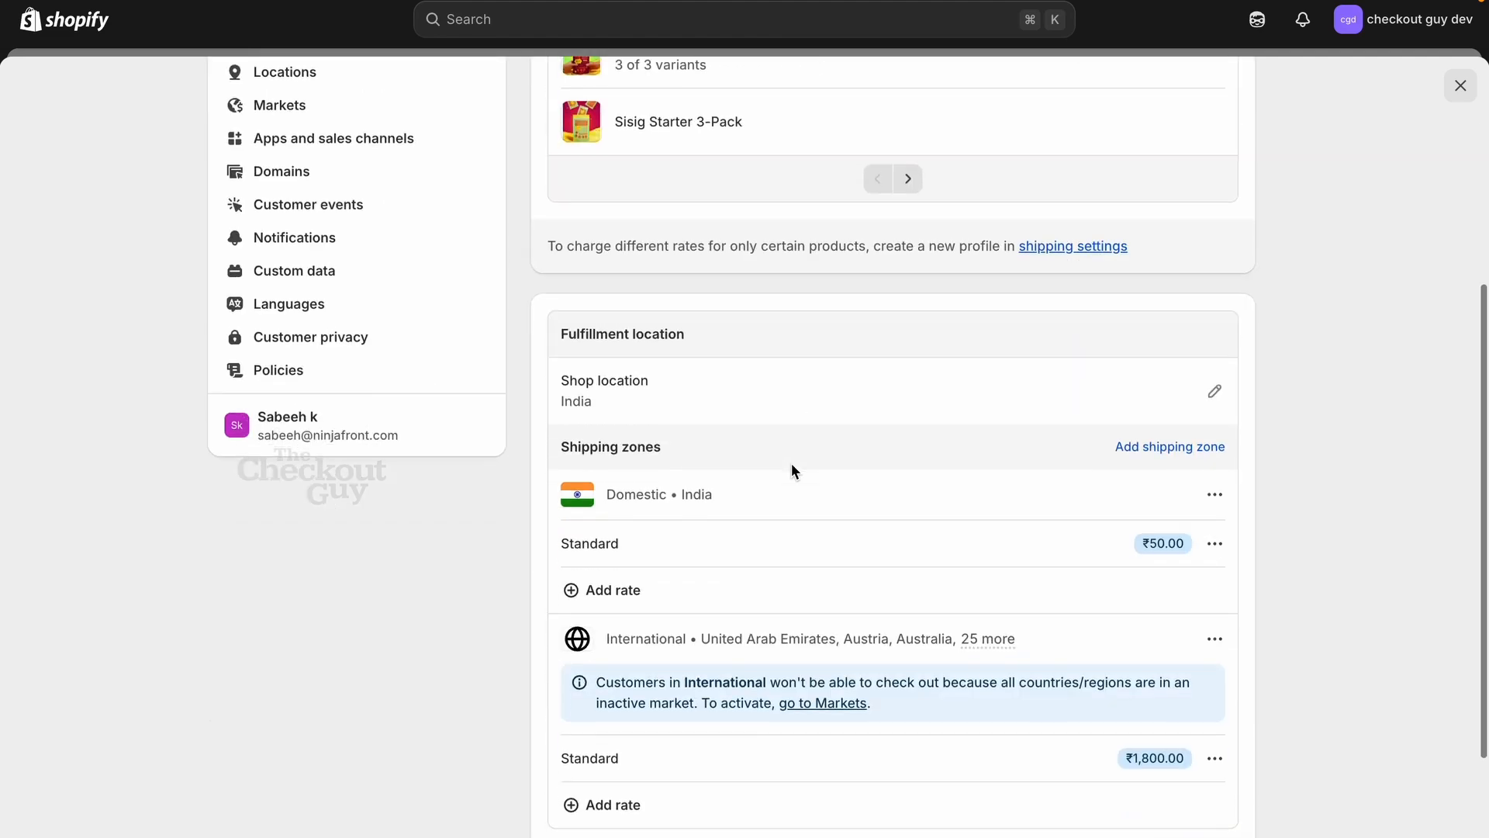
# - Make the domestic Standard shipping rate conditional on order price, with a maximum price of ₹100
pyautogui.click(1213, 544)
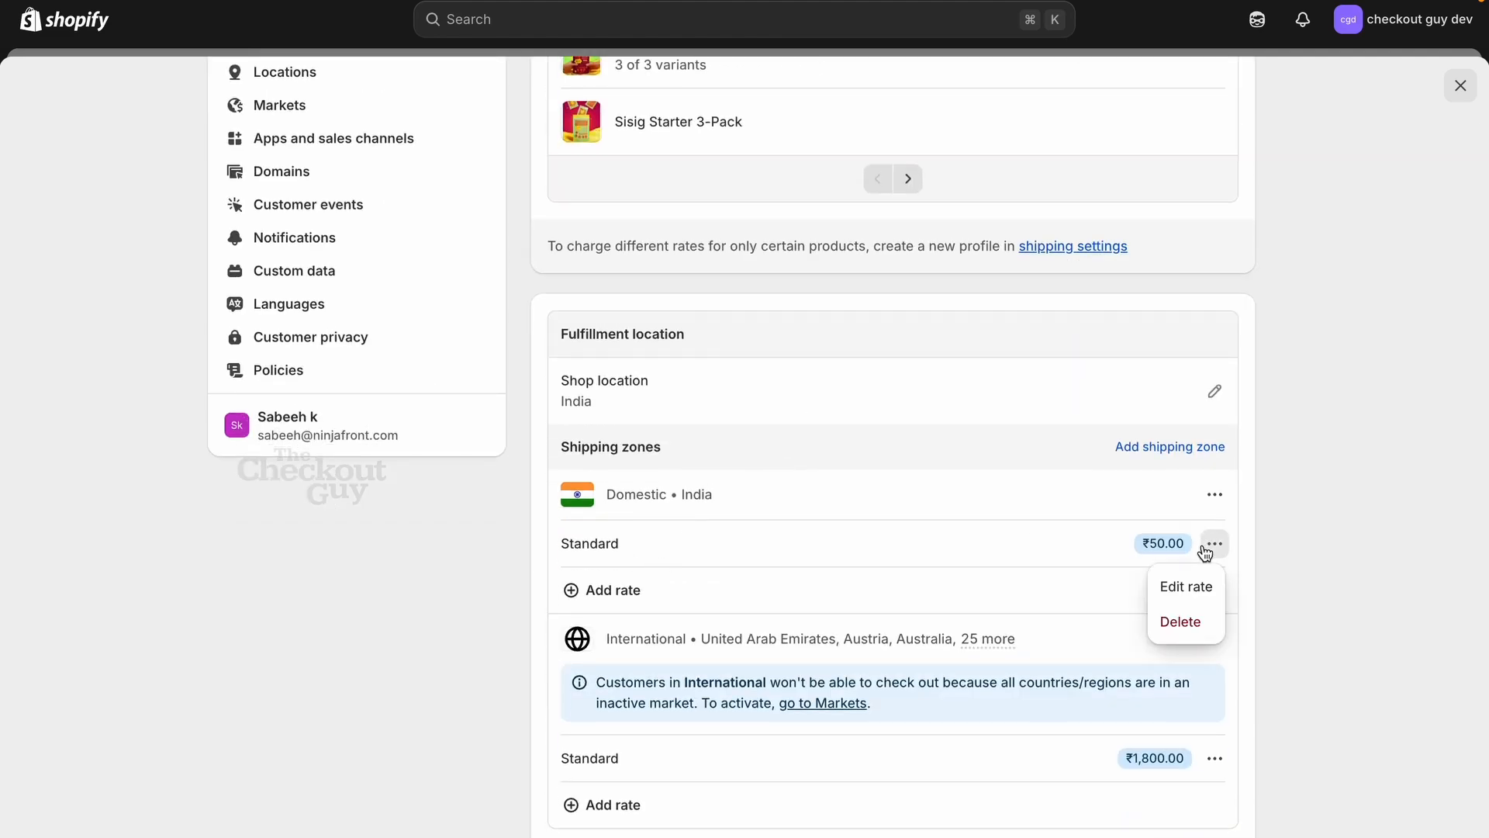
pyautogui.click(1181, 588)
pyautogui.click(572, 521)
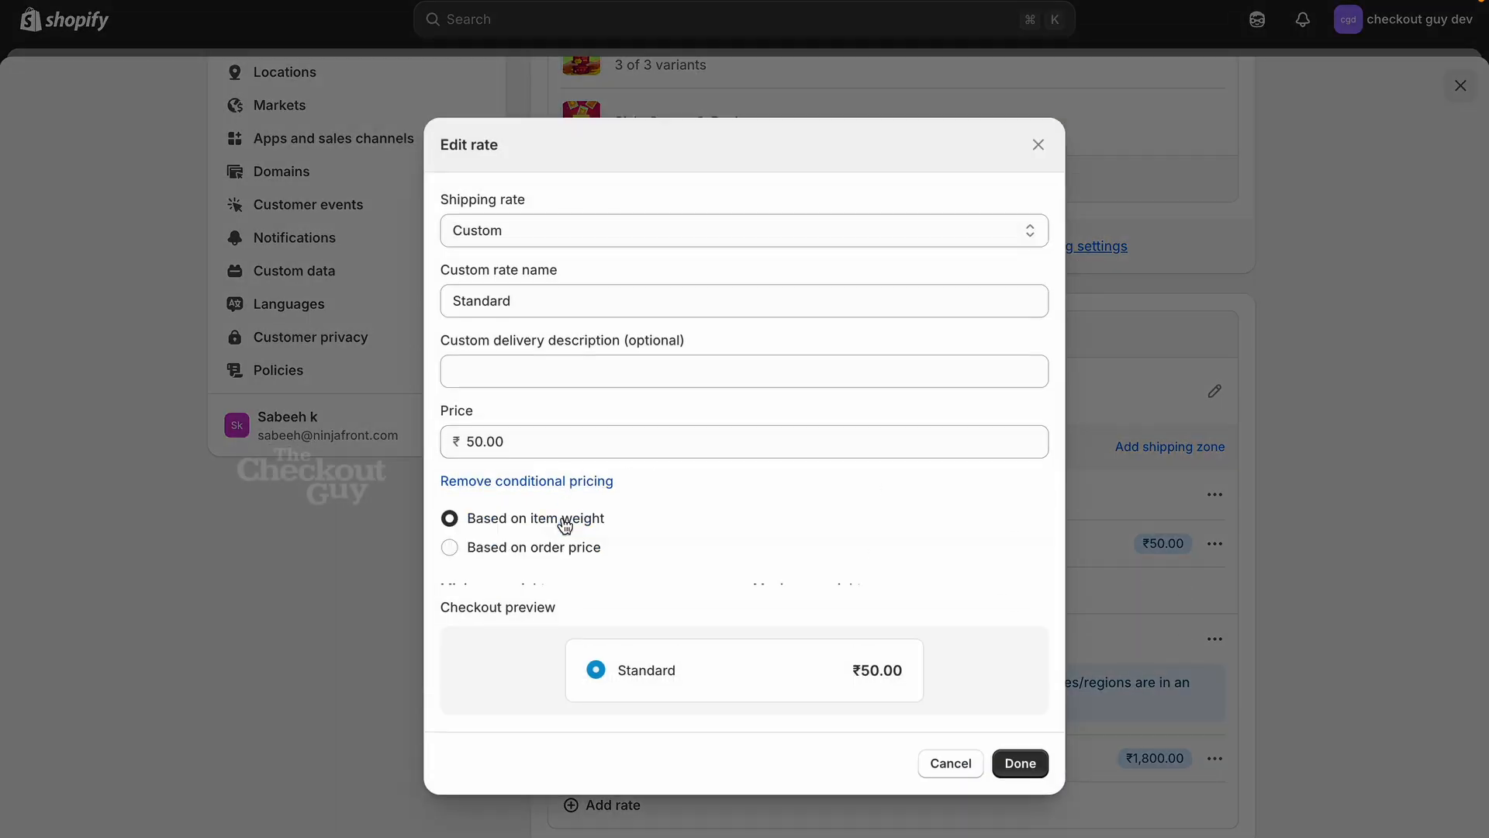
pyautogui.click(532, 524)
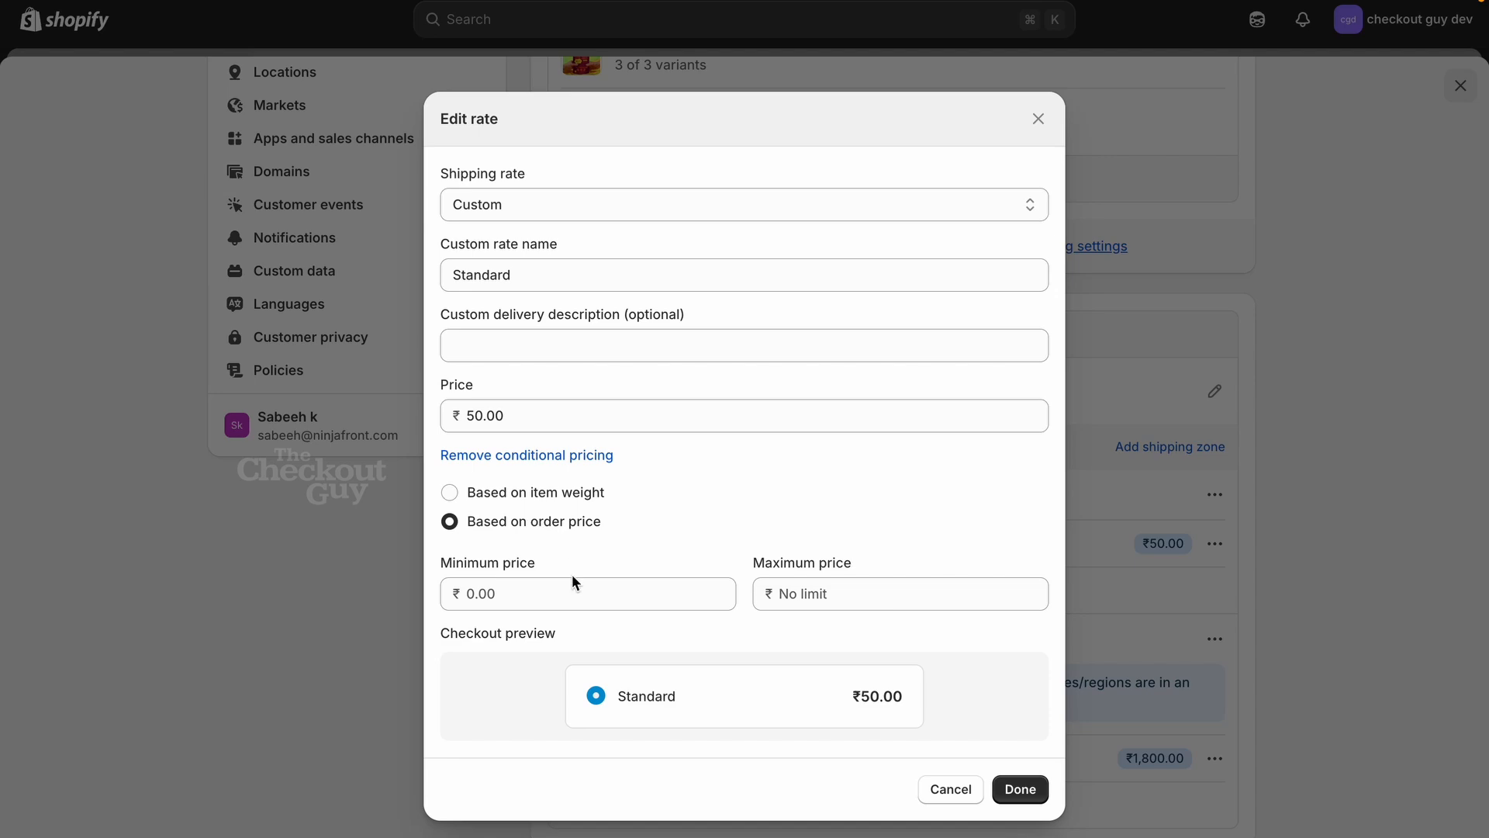
pyautogui.click(539, 589)
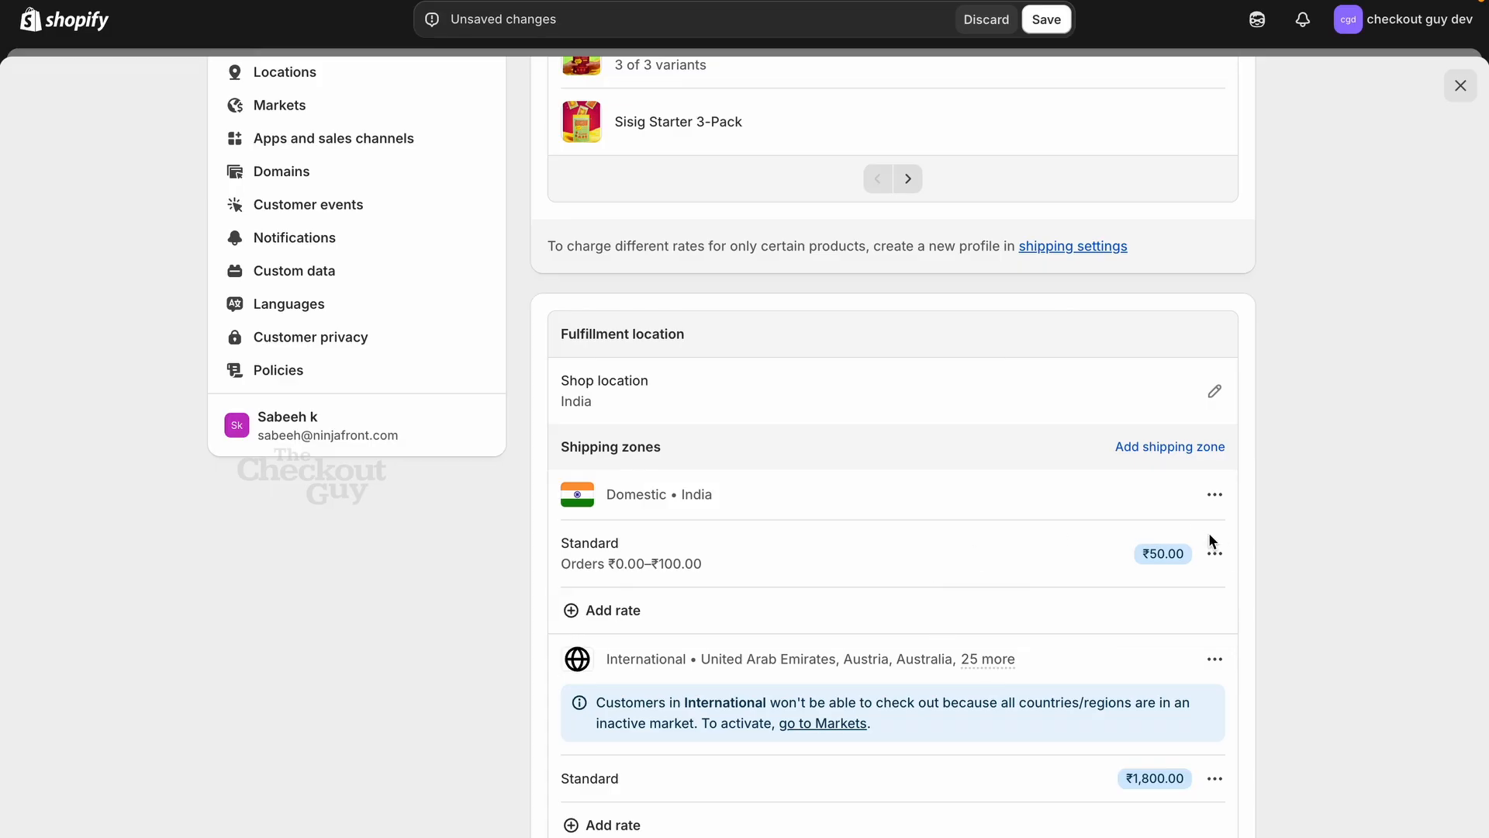
# - Set the maximum order price of the domestic Standard rate to ₹1,000
pyautogui.click(1218, 555)
pyautogui.click(1187, 597)
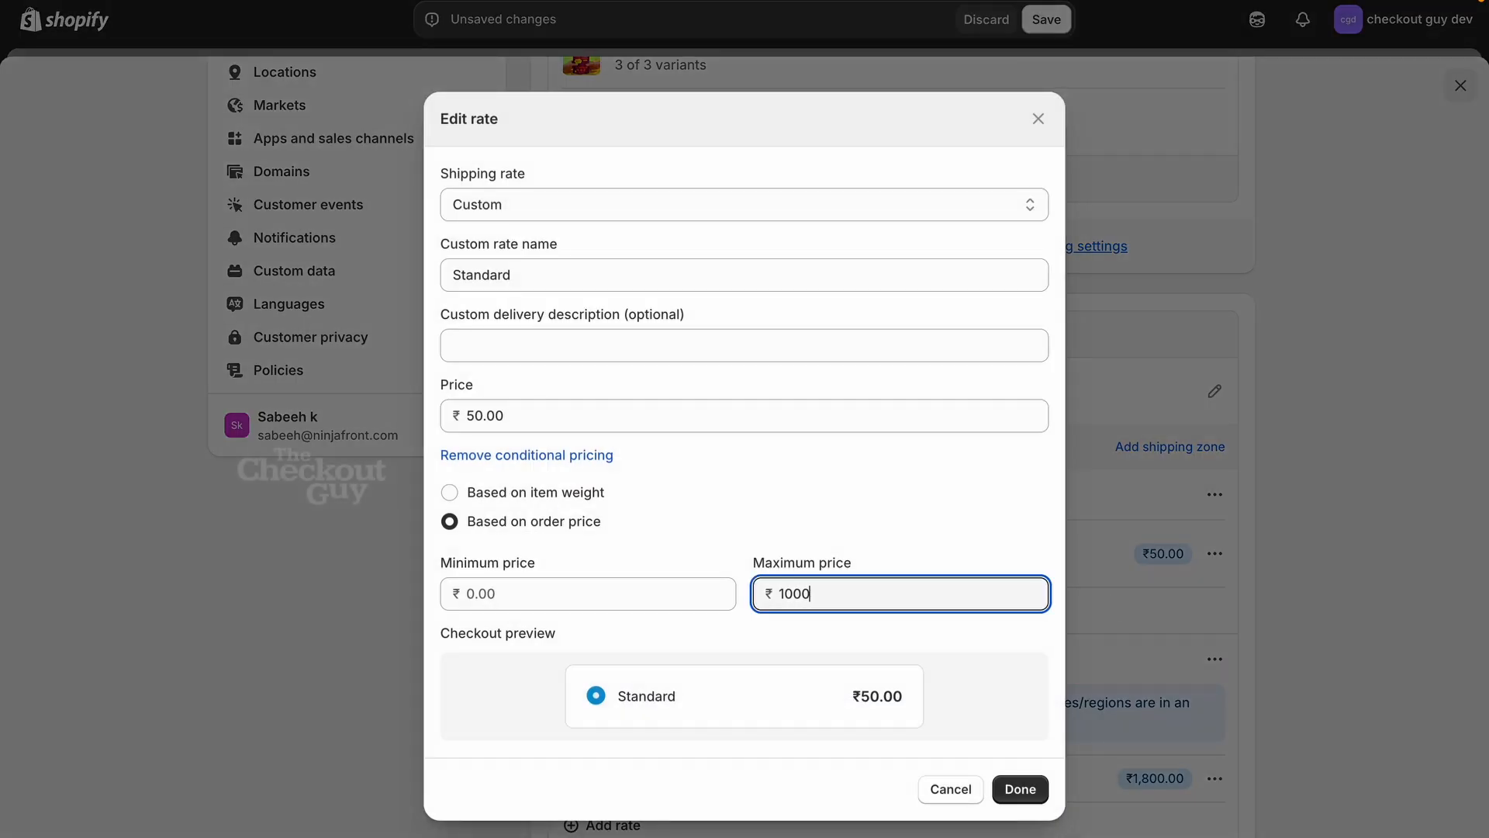
pyautogui.click(1018, 787)
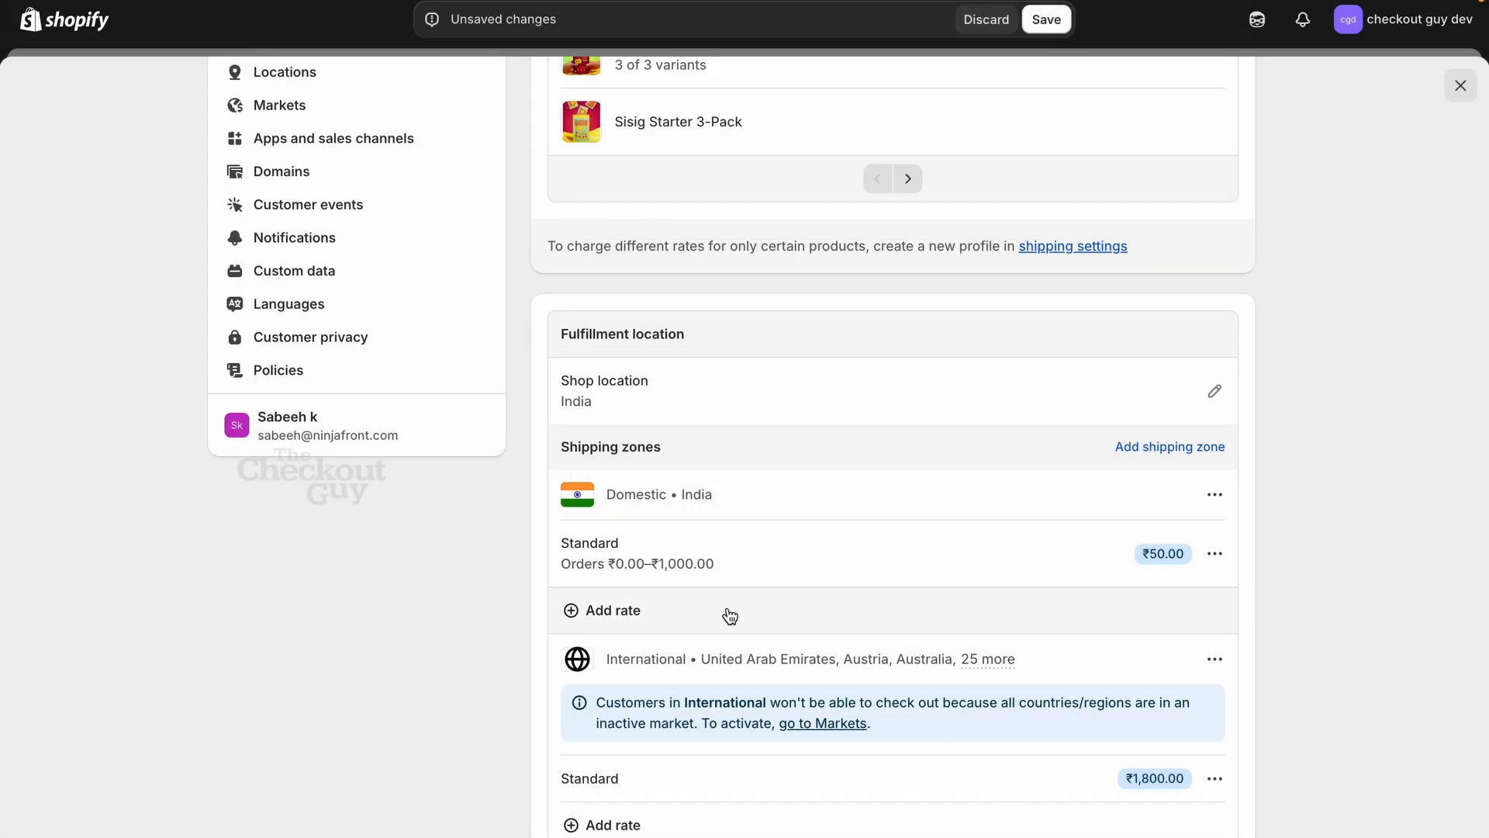
# - Start a new flat rate for the Domestic zone named Free Shipping, with the price at ₹0.00
pyautogui.click(721, 614)
pyautogui.click(512, 376)
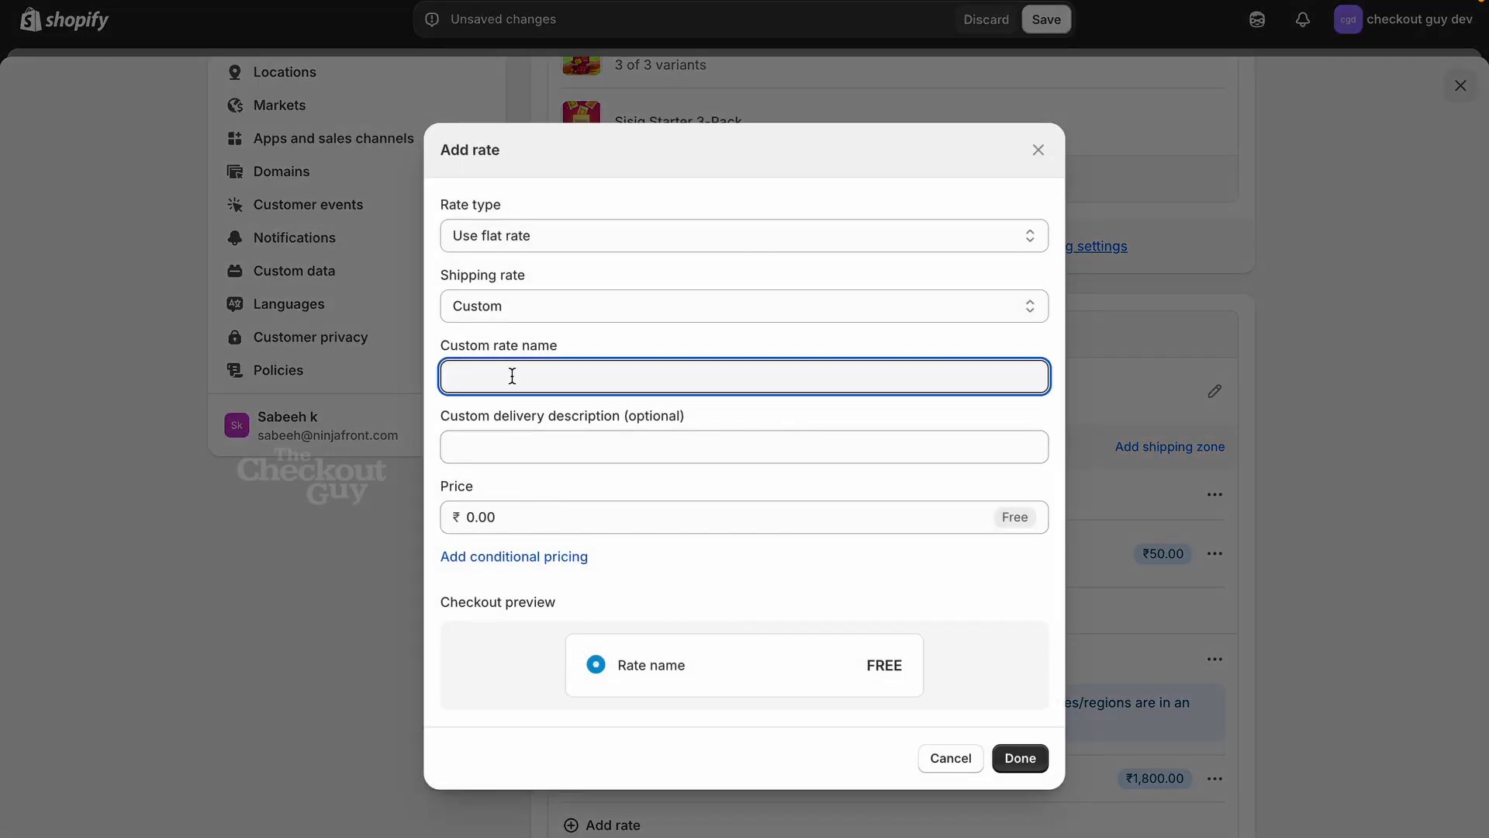
pyautogui.write('Free Shipping')
pyautogui.click(439, 516)
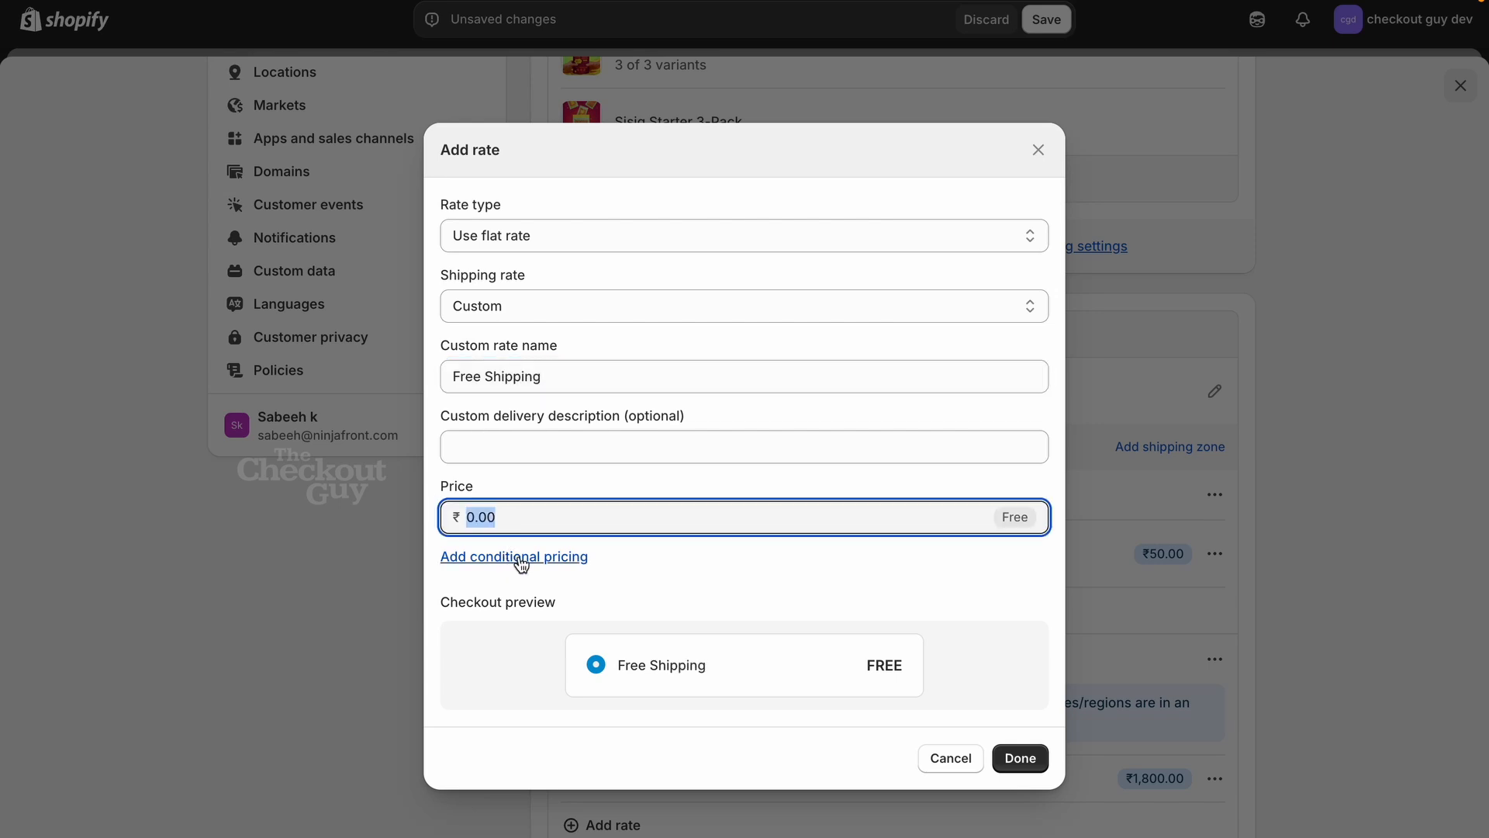
# - Restrict the Free Shipping rate to orders with a minimum price of ₹1,001, add it, and save the shipping profile
pyautogui.click(515, 557)
pyautogui.click(549, 557)
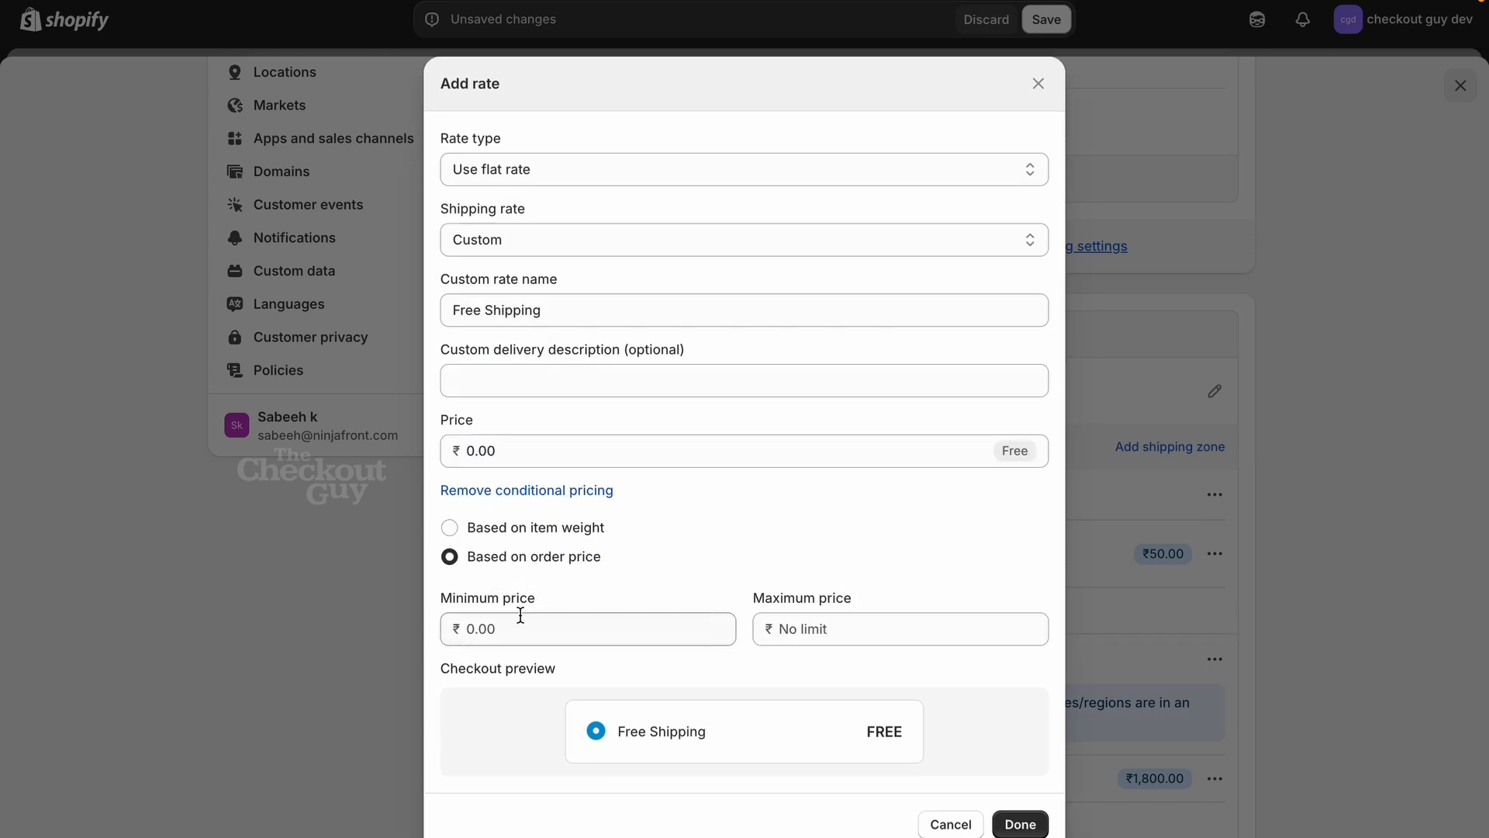
pyautogui.click(520, 625)
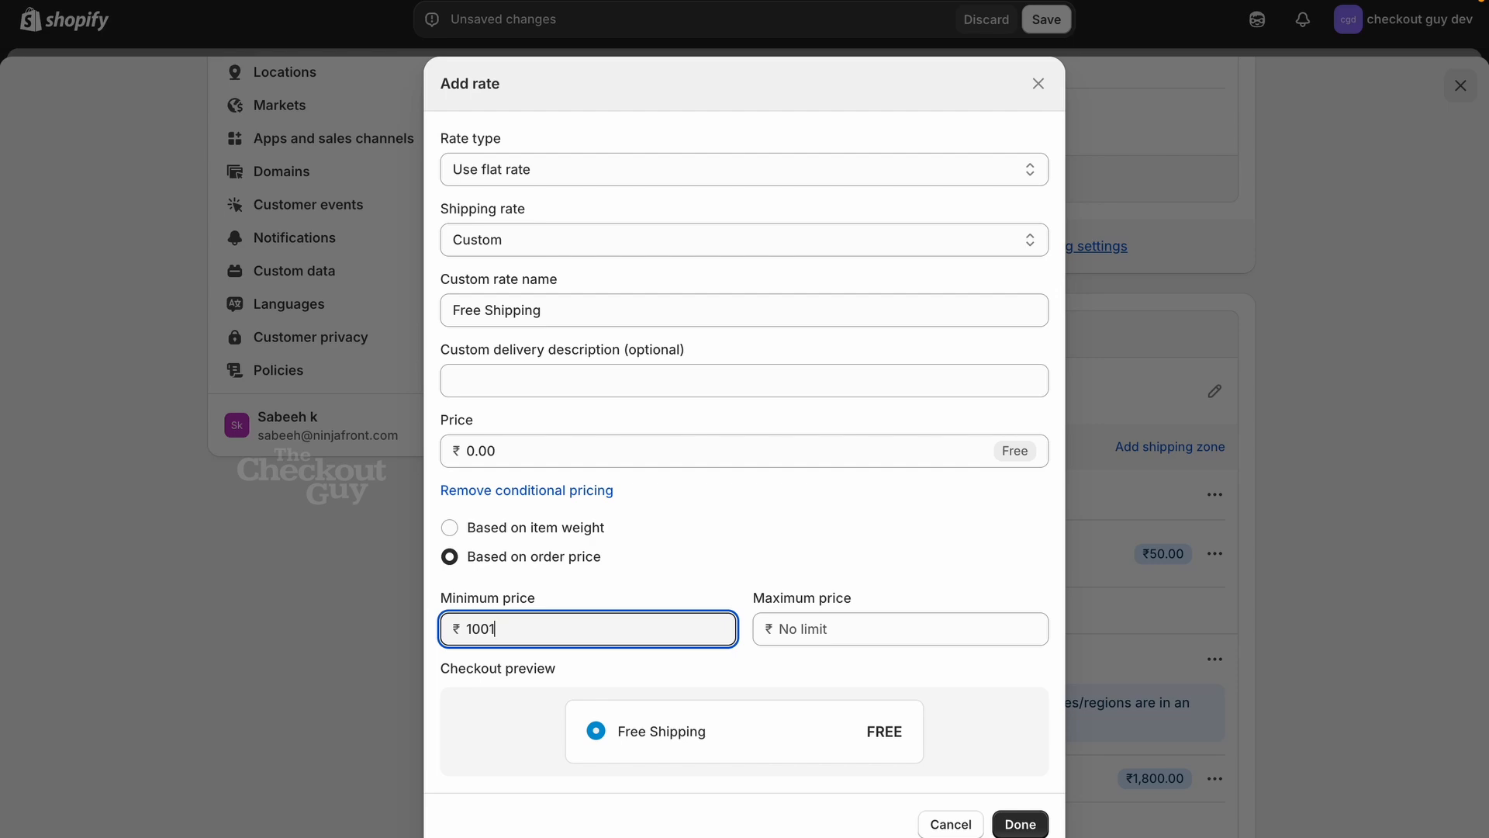
pyautogui.write('1001')
pyautogui.click(1020, 824)
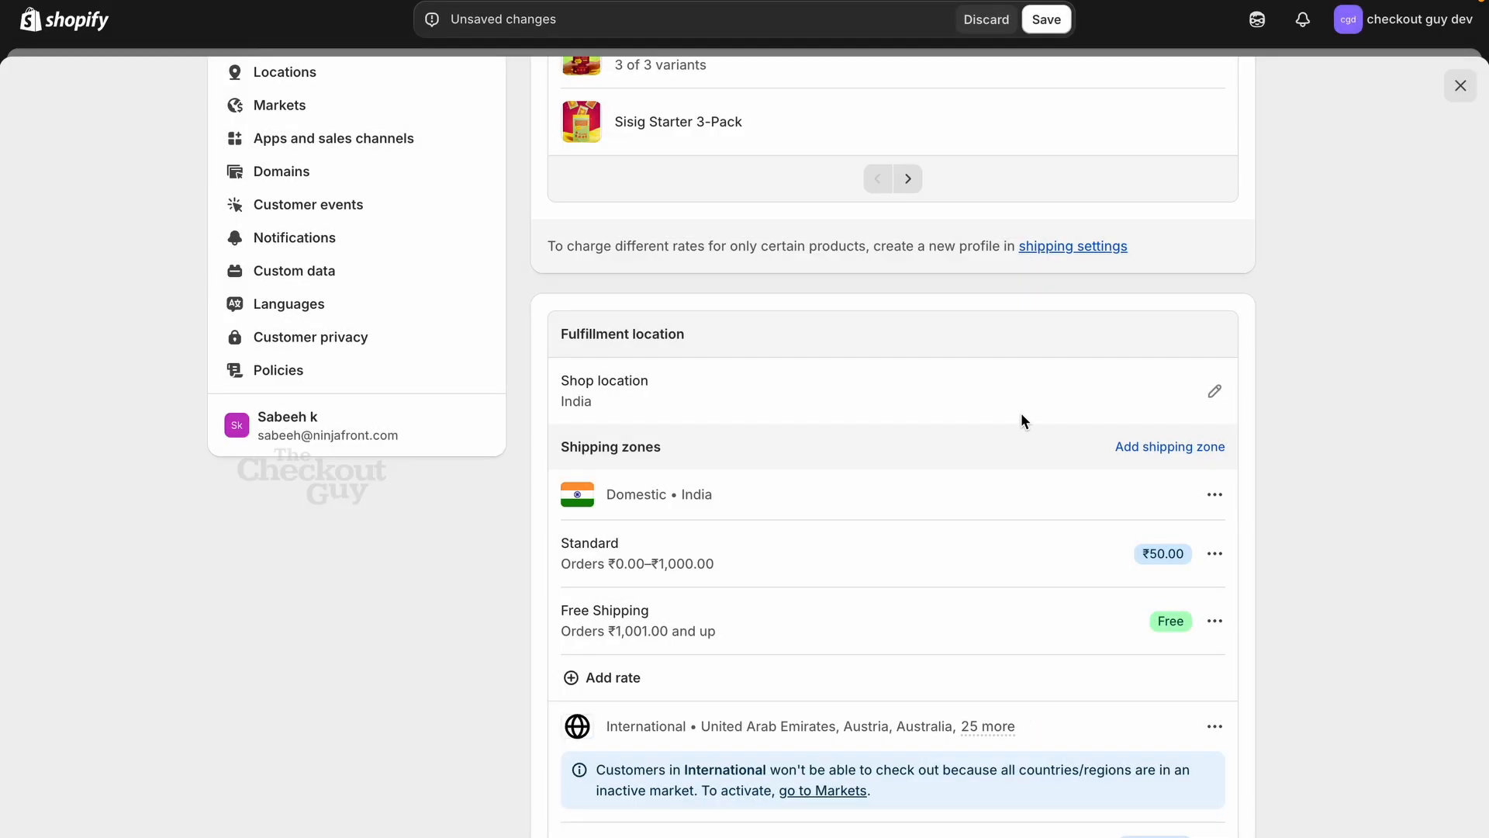
pyautogui.hotkey('ctrl', 's')
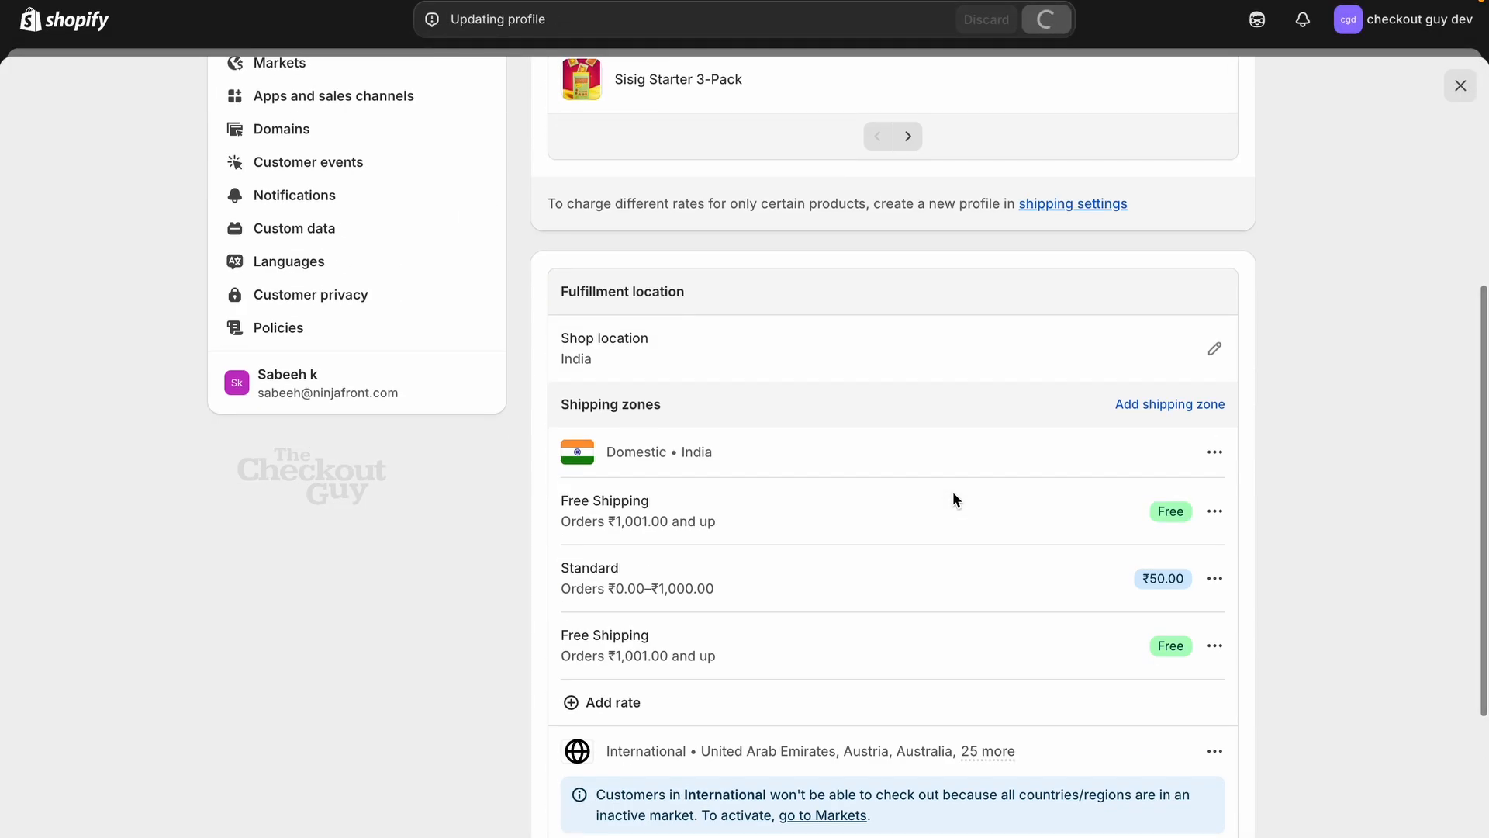
pyautogui.press('Escape')
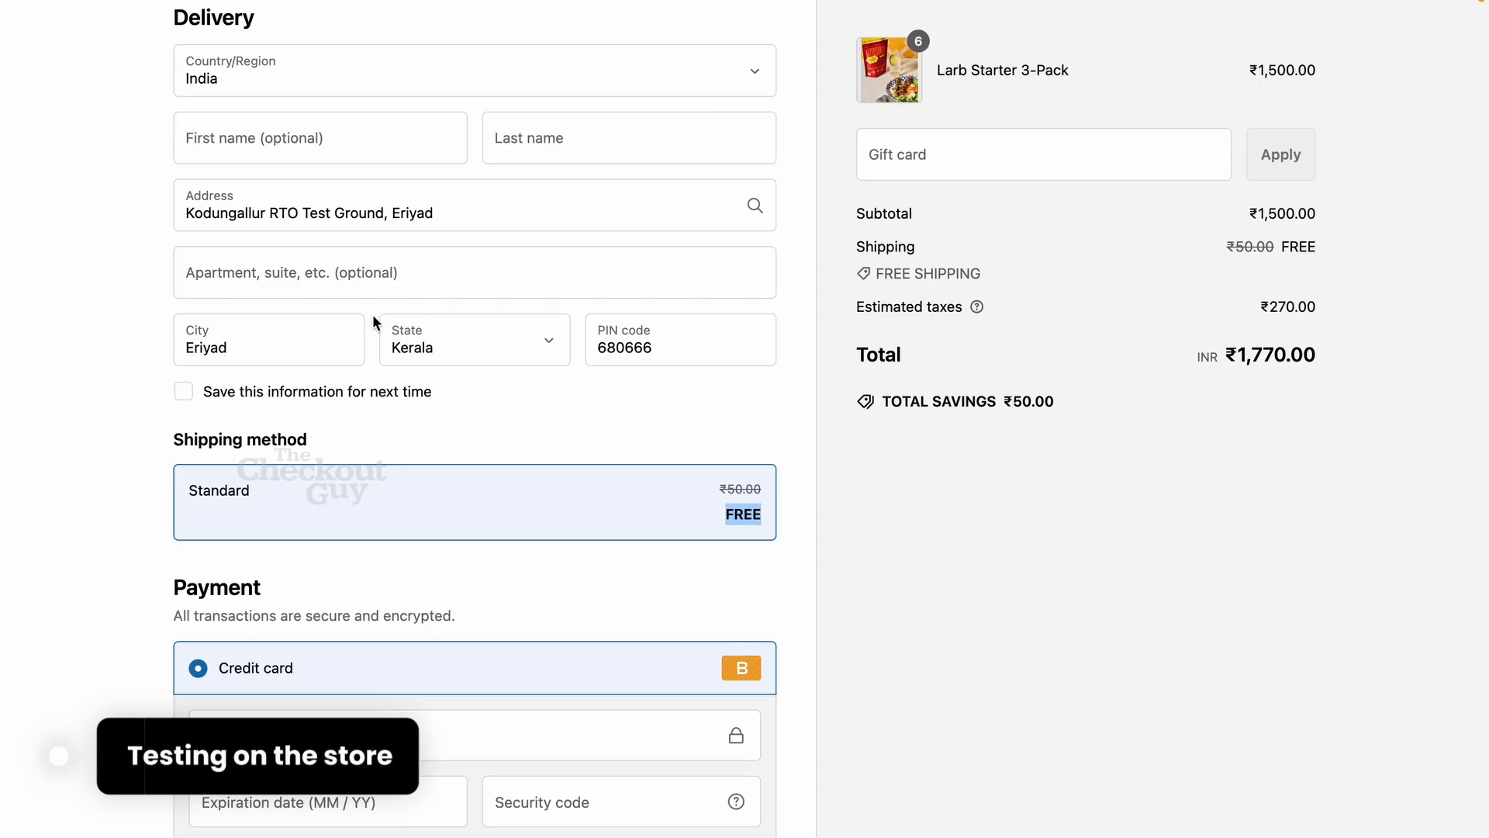
# - Reload the store's checkout for the six-pack order and check which shipping method is offered
pyautogui.scroll(4, 453, 394)
pyautogui.press('super+r')
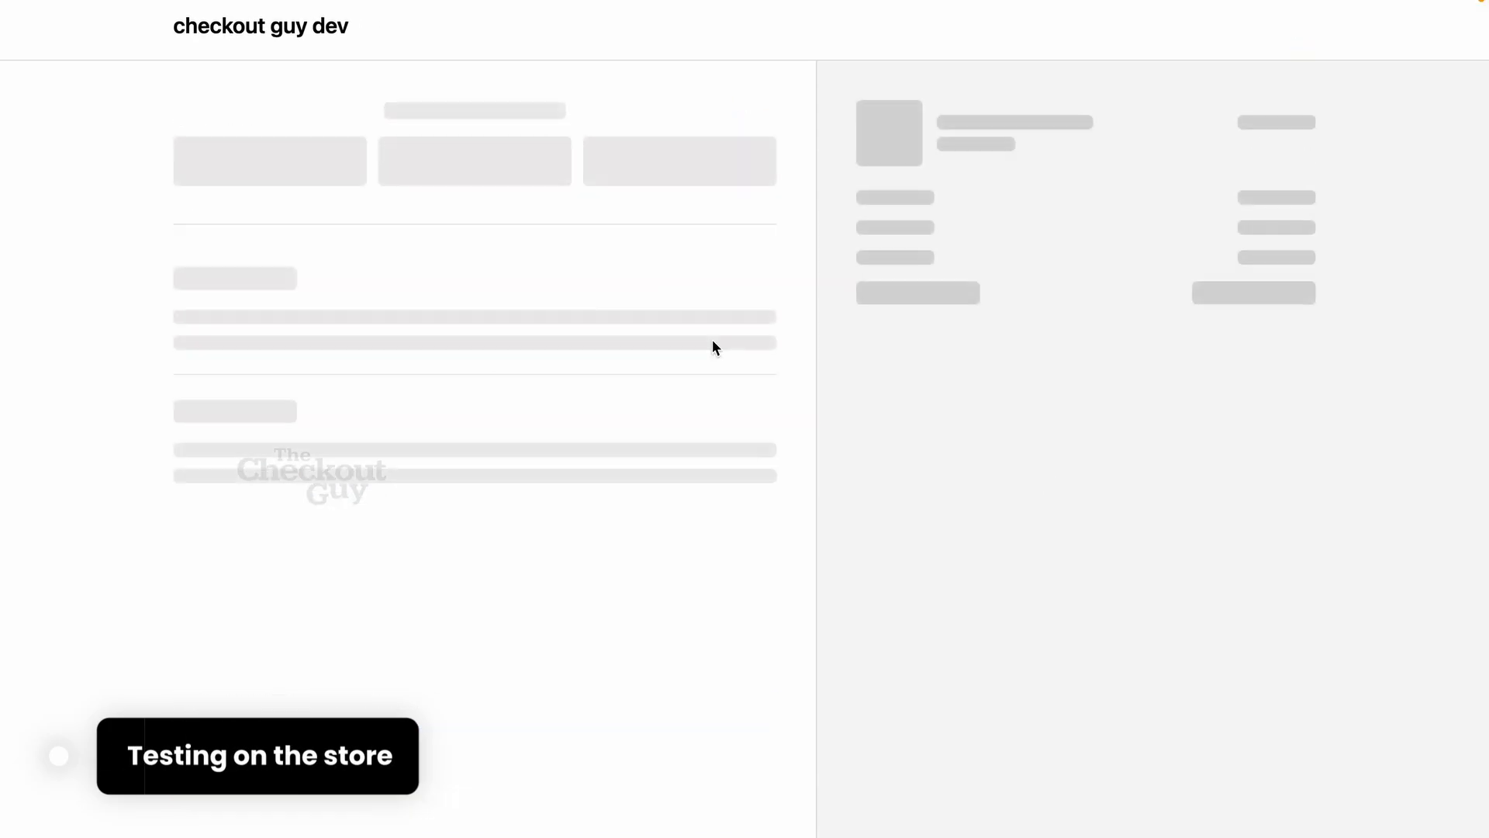
pyautogui.scroll(-4, 1204, 210)
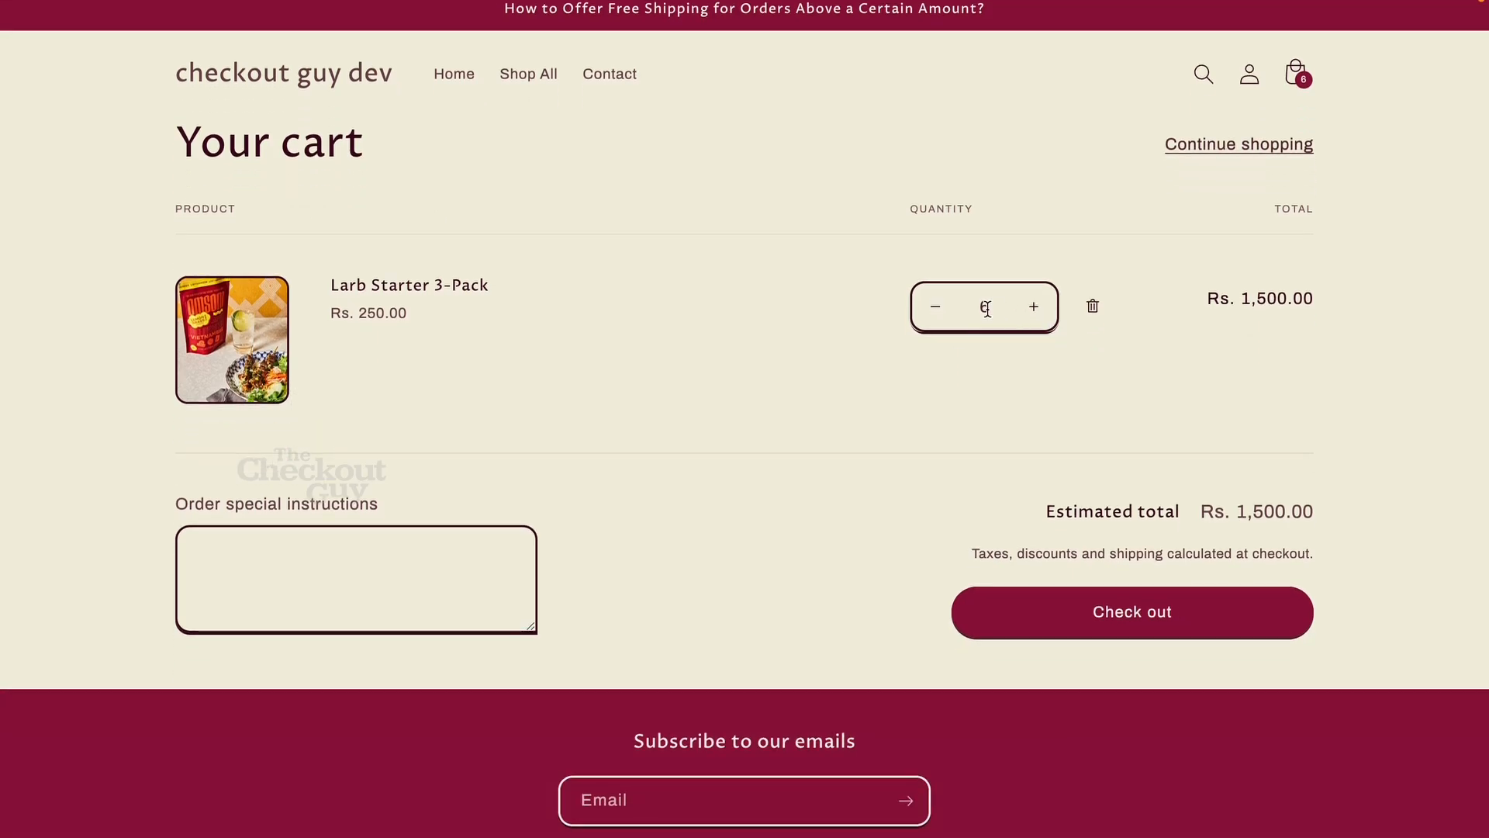
# - In the store's cart, set the Larb Starter 3-Pack quantity to 1 and proceed to checkout
pyautogui.click(986, 309)
pyautogui.press('BackSpace')
pyautogui.write('1')
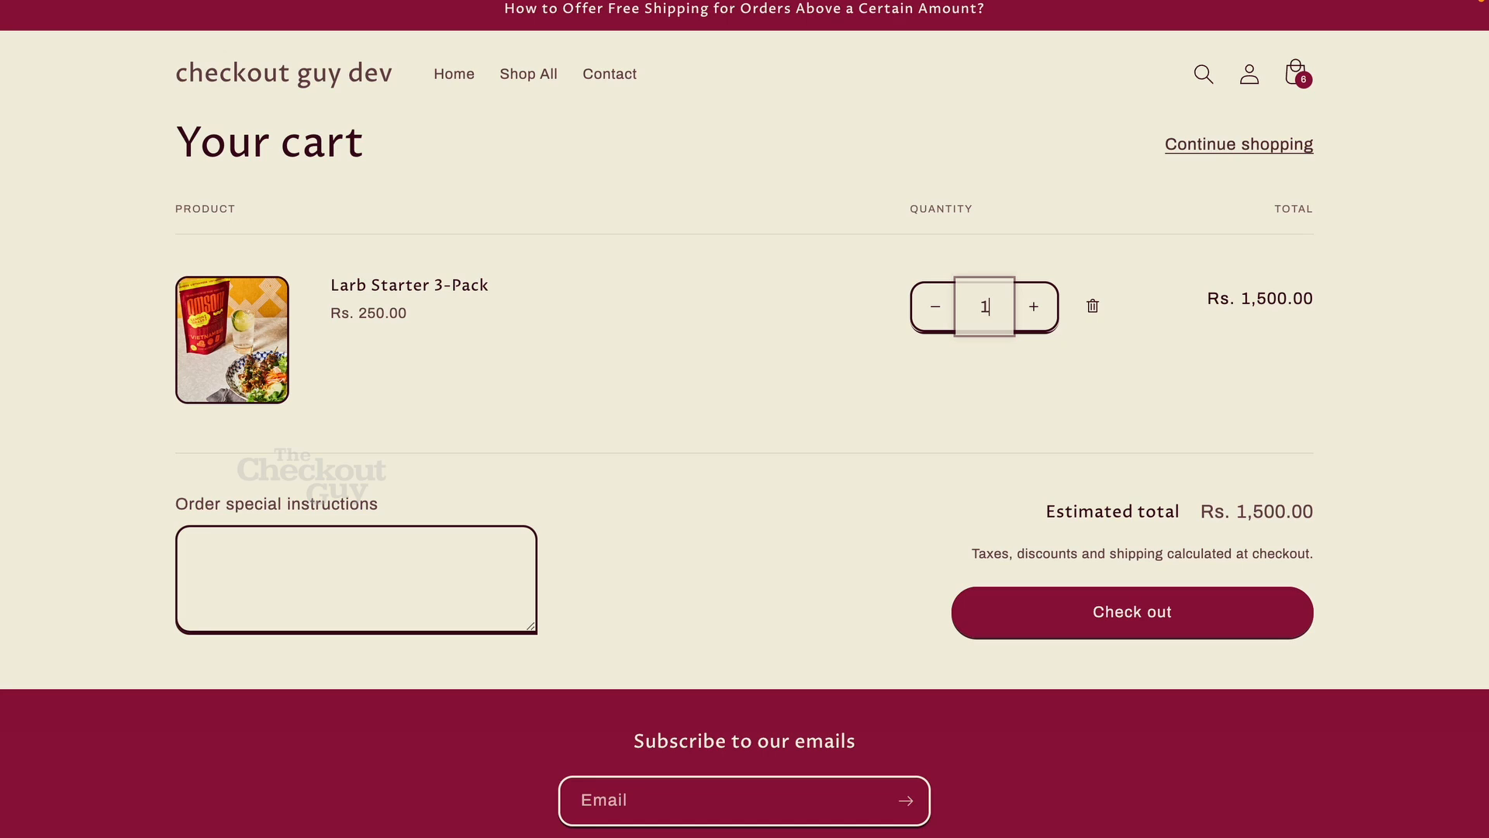
pyautogui.click(1100, 465)
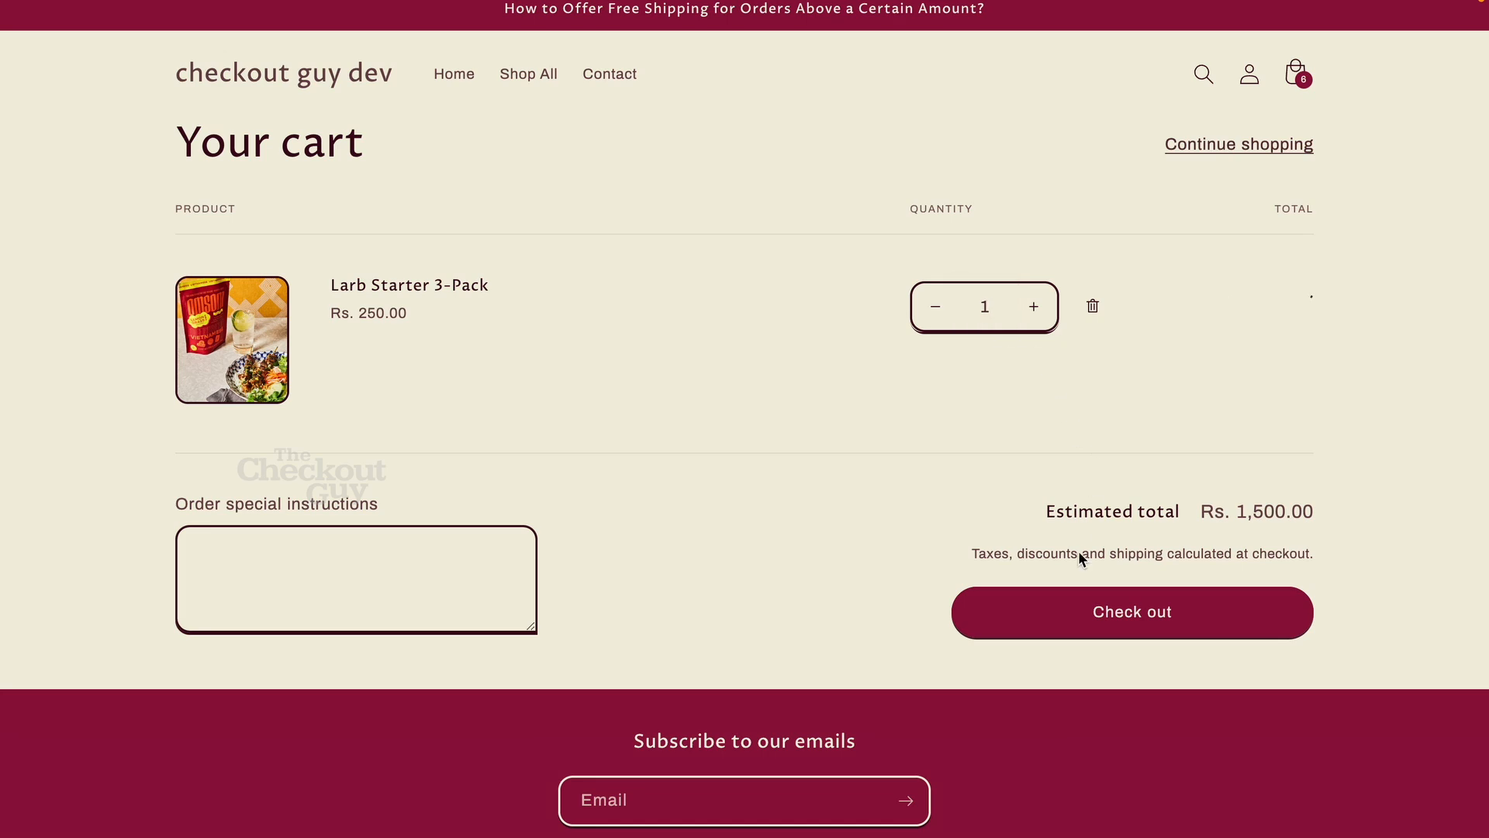
pyautogui.click(1081, 619)
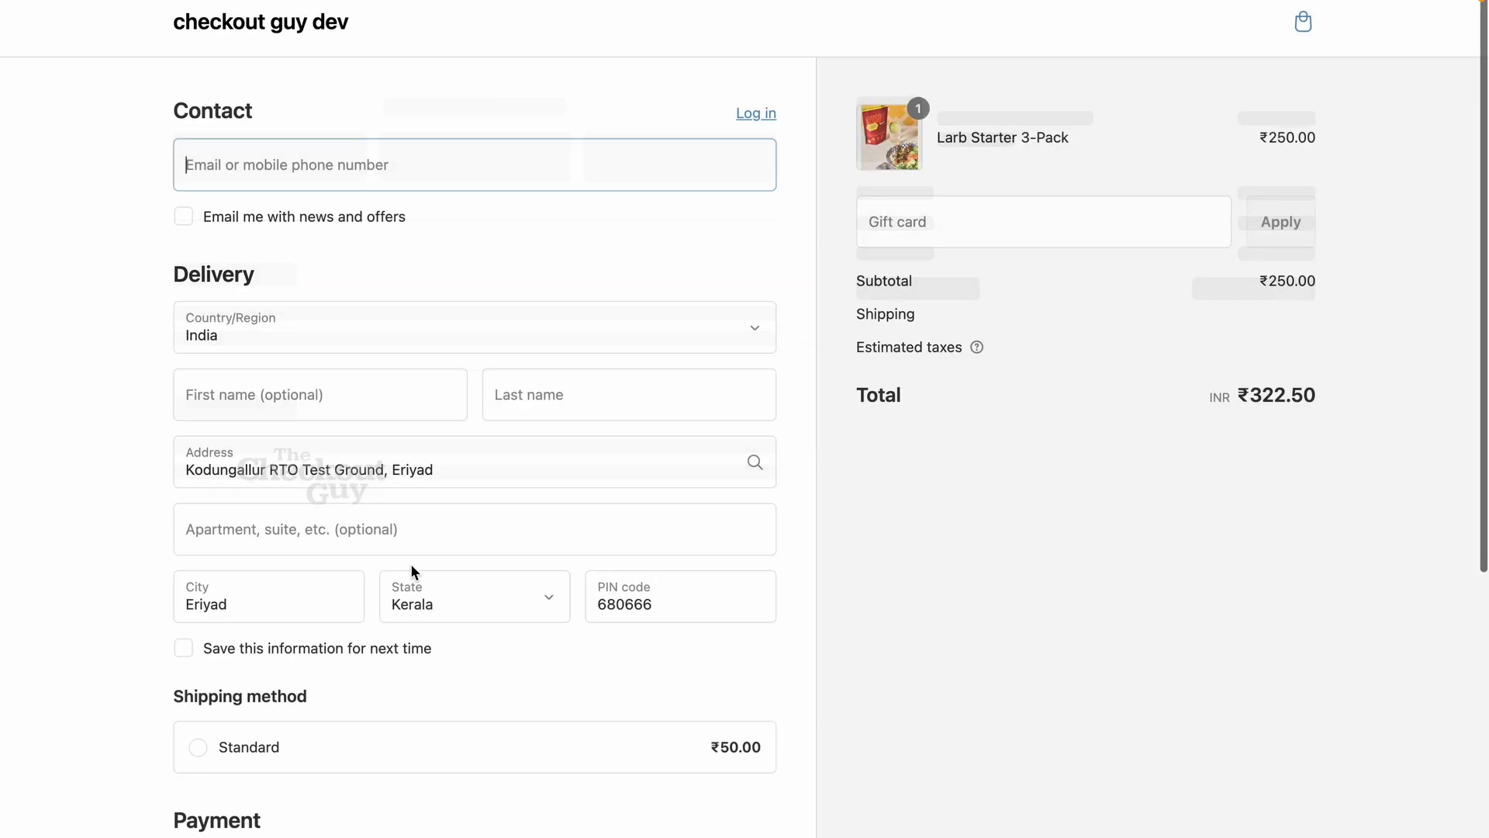
# - Check the shipping method and charge for the single-item order, and choose Cash on Delivery (COD) as the payment method
pyautogui.scroll(-4, 411, 571)
pyautogui.click(477, 463)
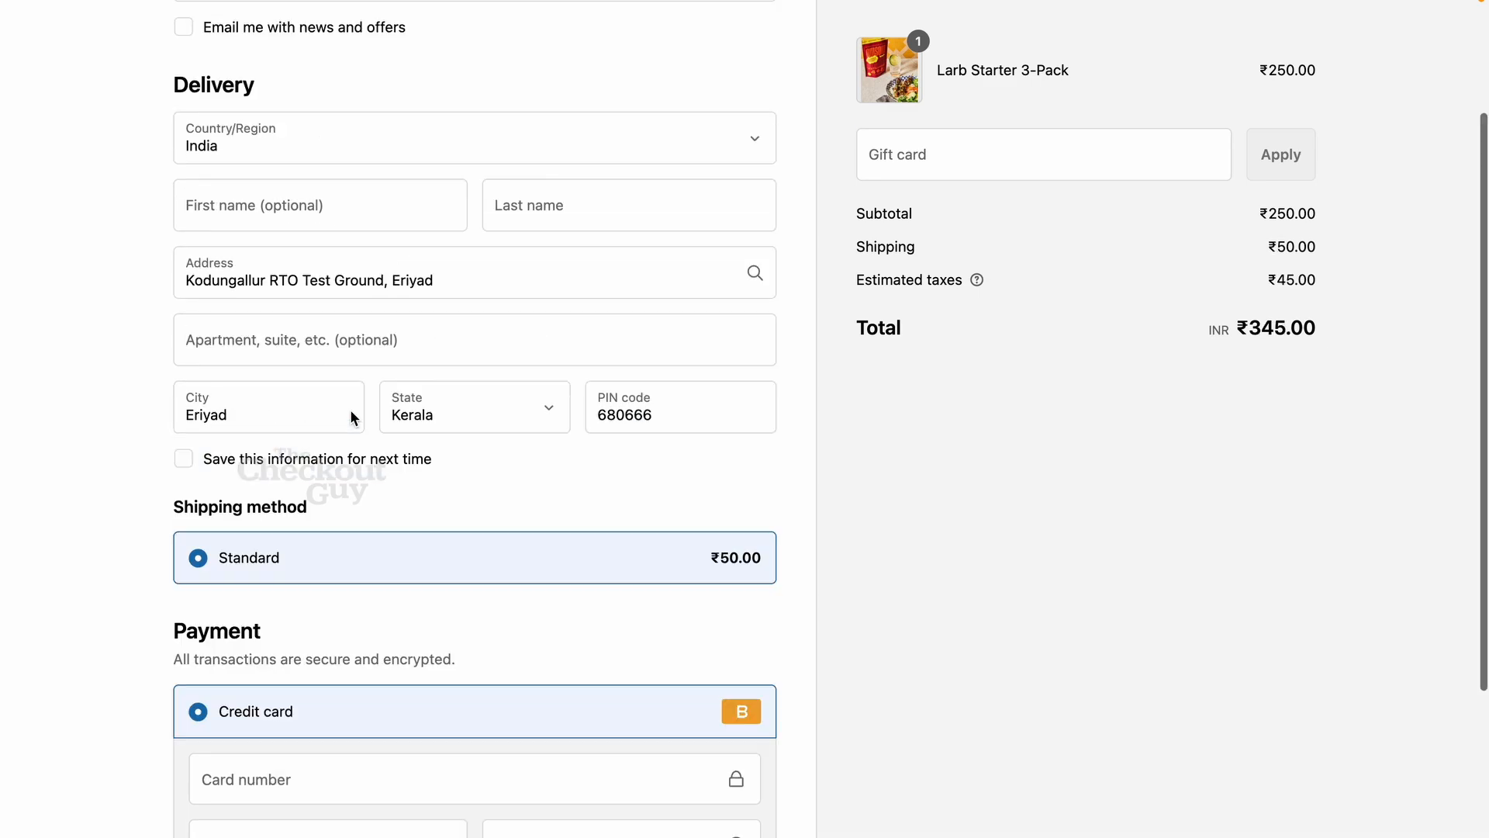
pyautogui.scroll(-5, 353, 411)
pyautogui.click(335, 654)
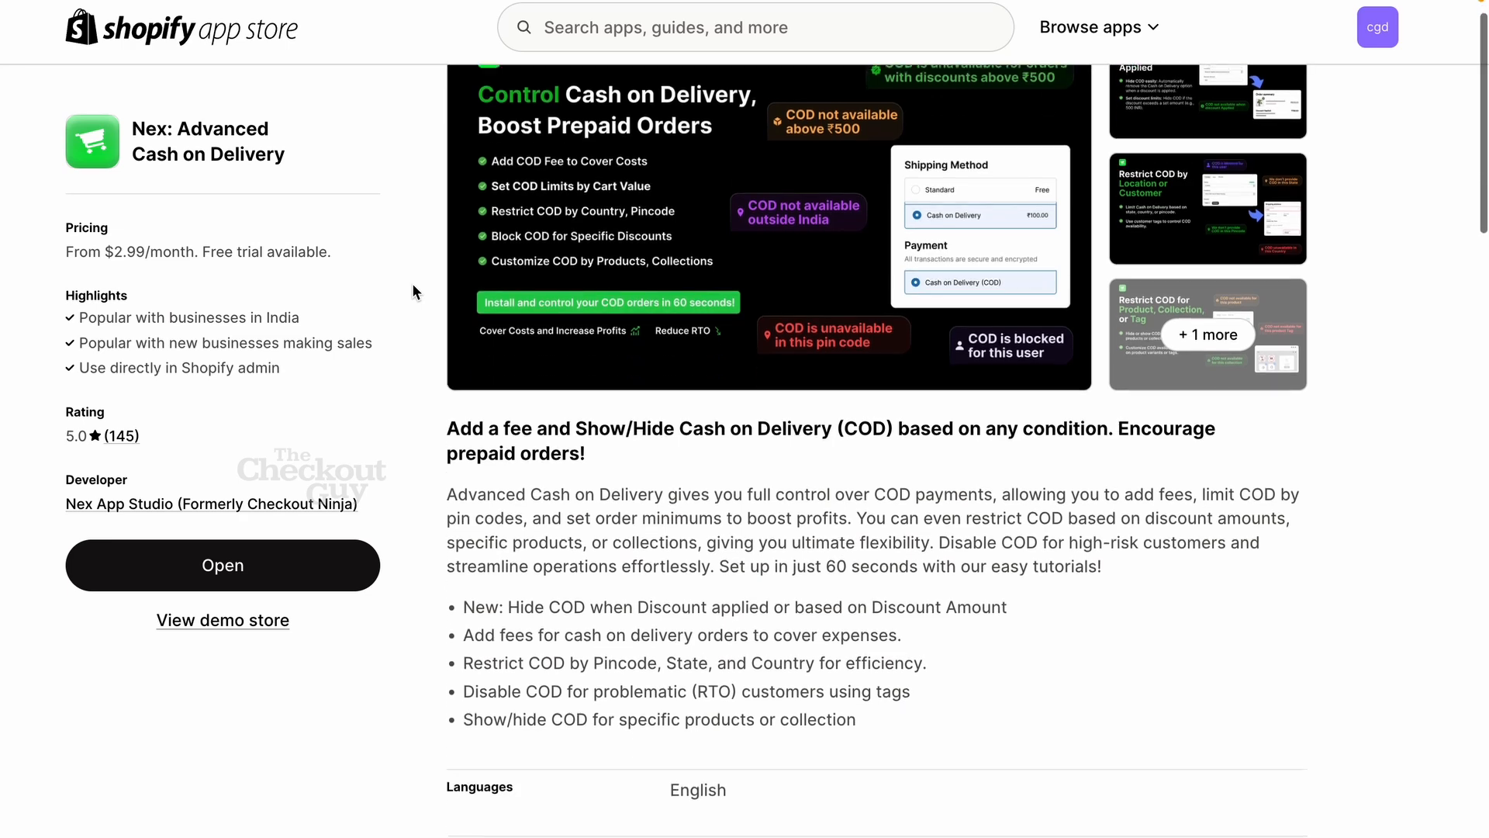
# - Look through the Nex: Advanced Cash on Delivery listing in the Shopify App Store, then return to the checkout page
pyautogui.scroll(-1, 413, 285)
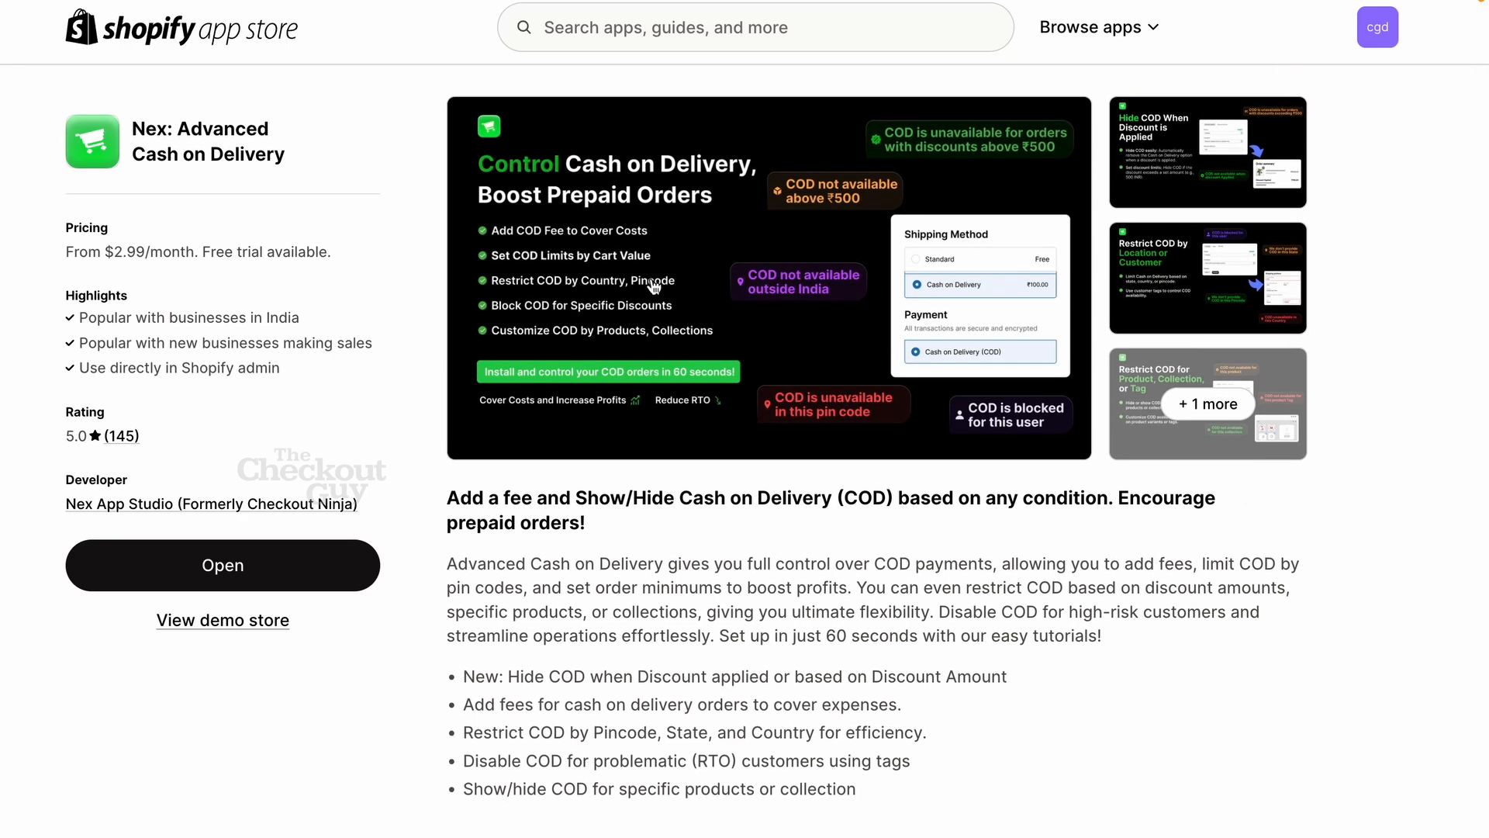
pyautogui.scroll(-3, 612, 448)
pyautogui.scroll(4, 609, 445)
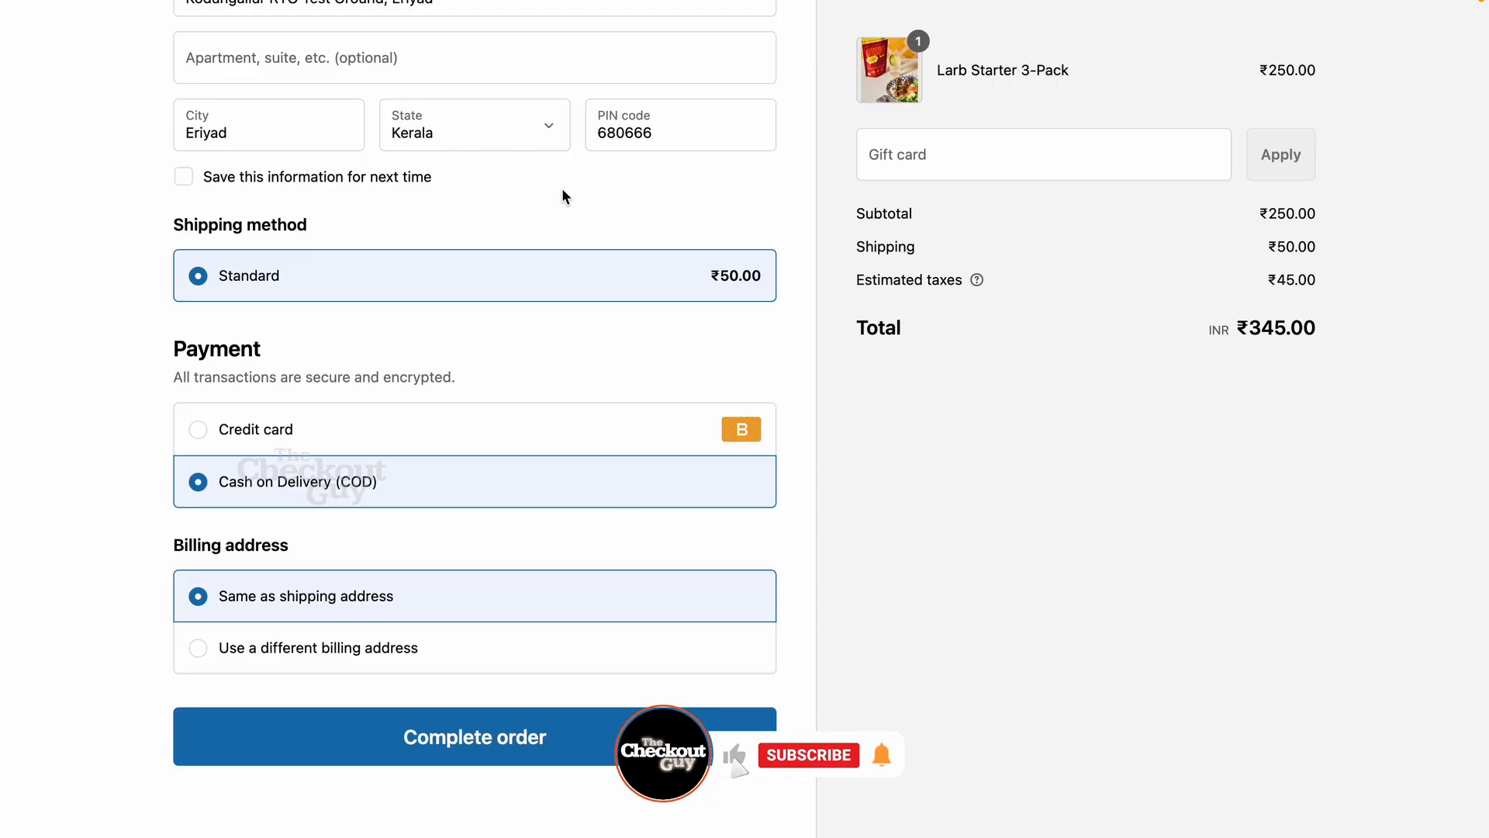
pyautogui.scroll(6, 563, 194)
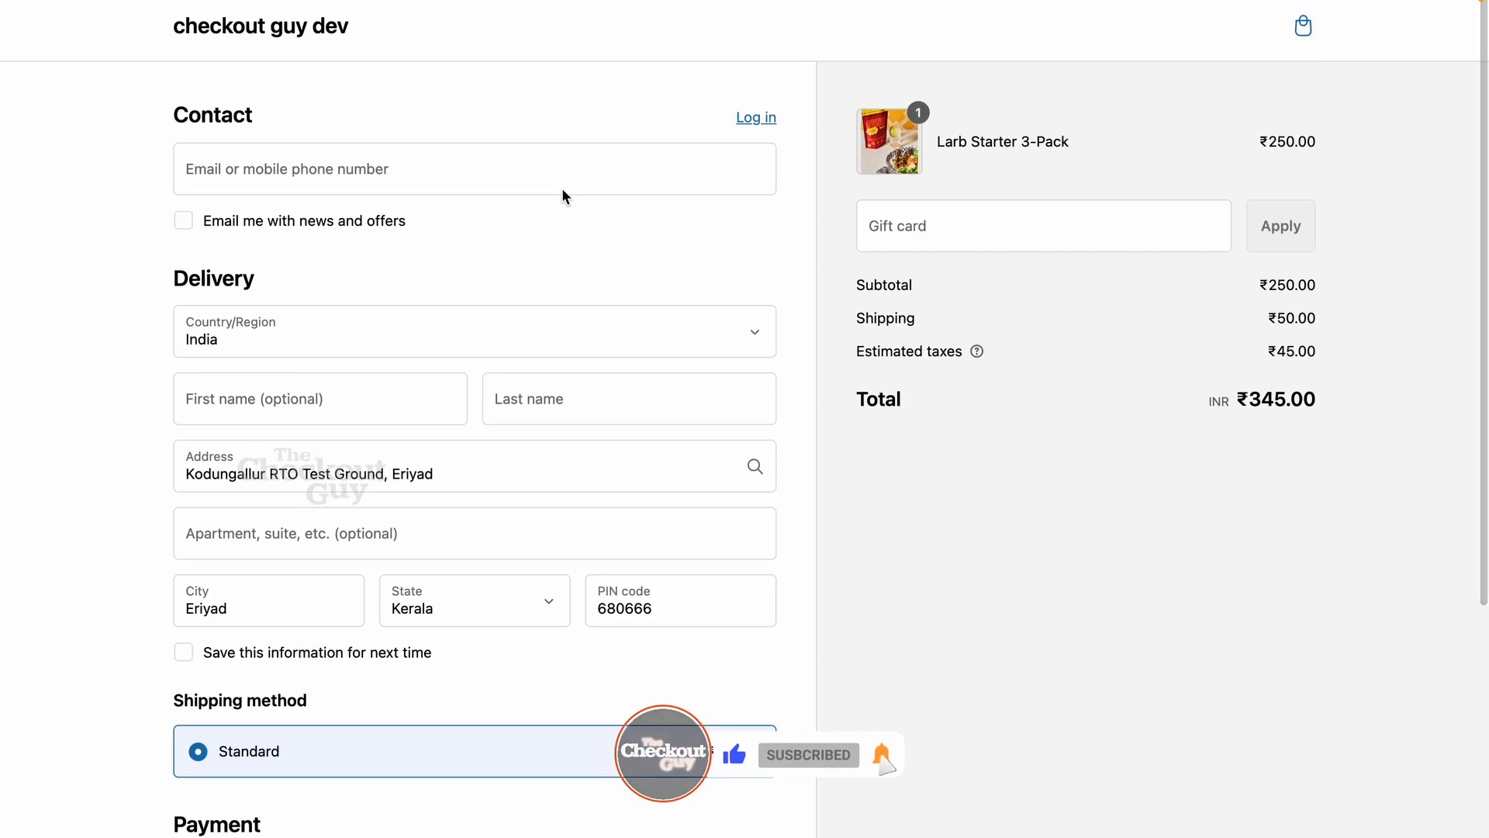